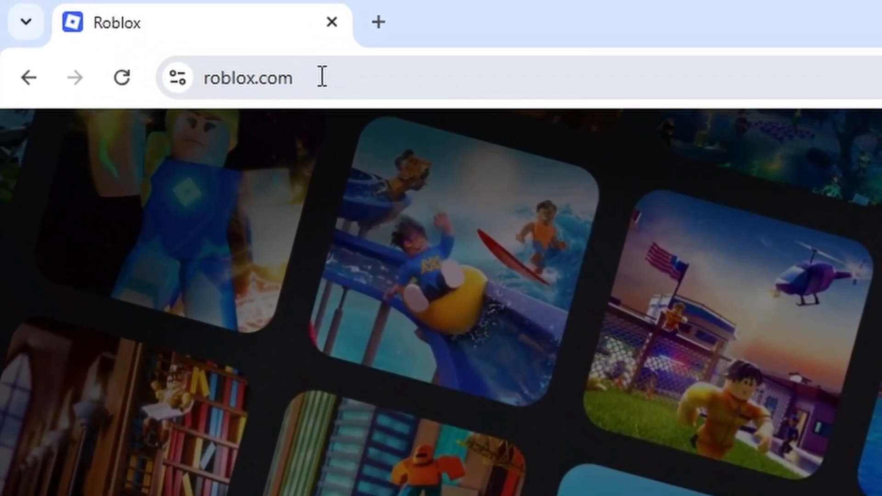
click(325, 75)
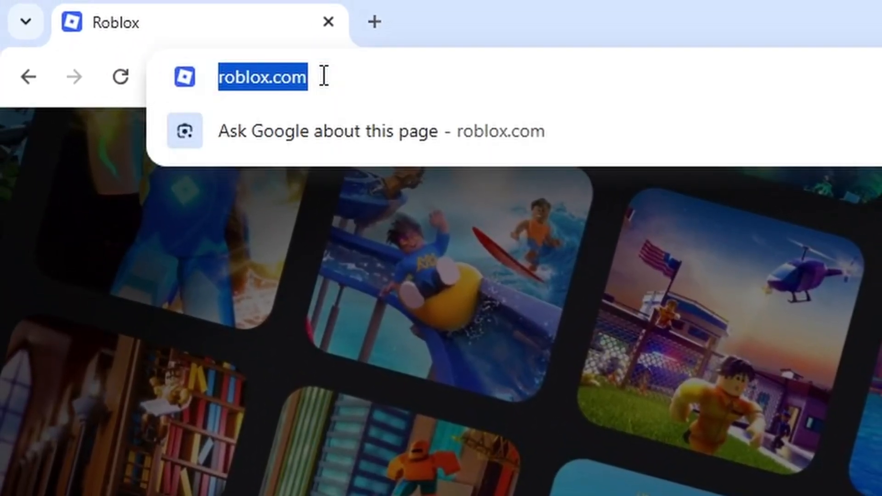
key(End)
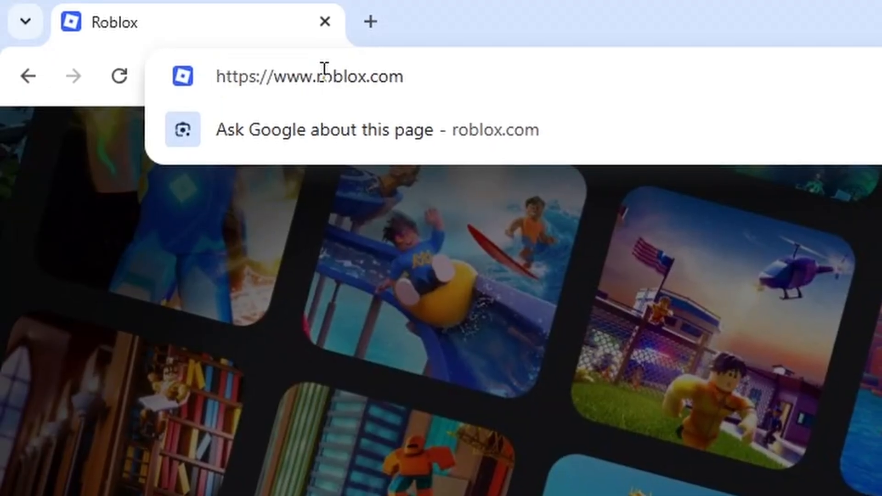
text(/create)
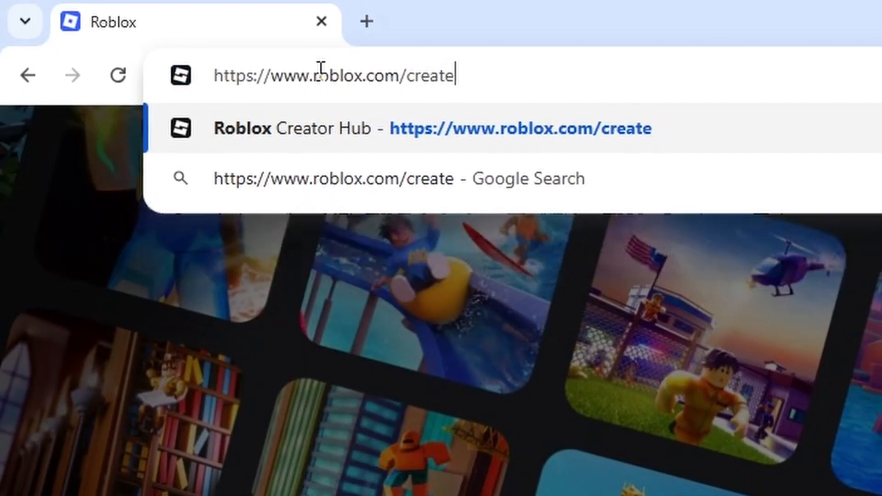
key(Return)
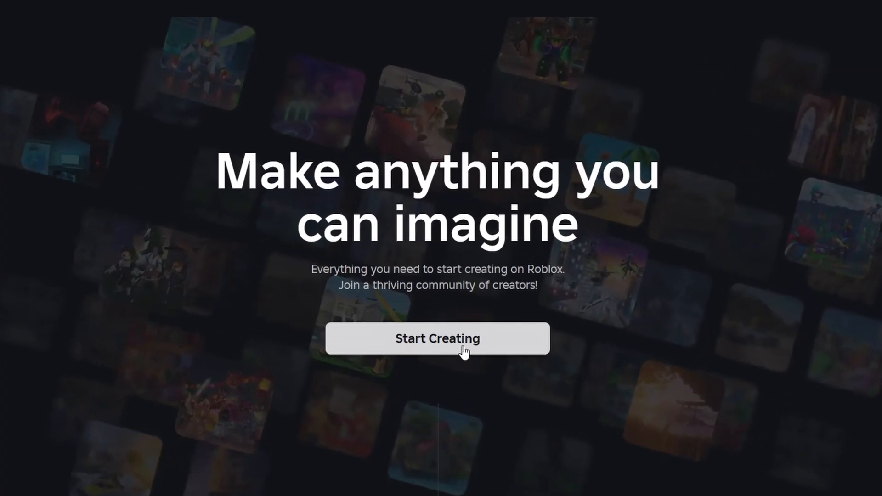
- Download the Roblox Studio installer from the Creator Hub and show the downloaded file in its folder
click(463, 345)
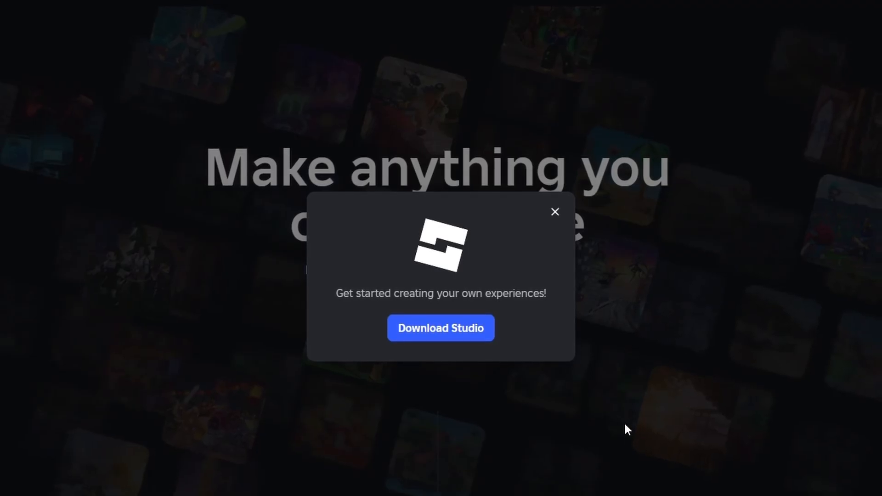
click(445, 335)
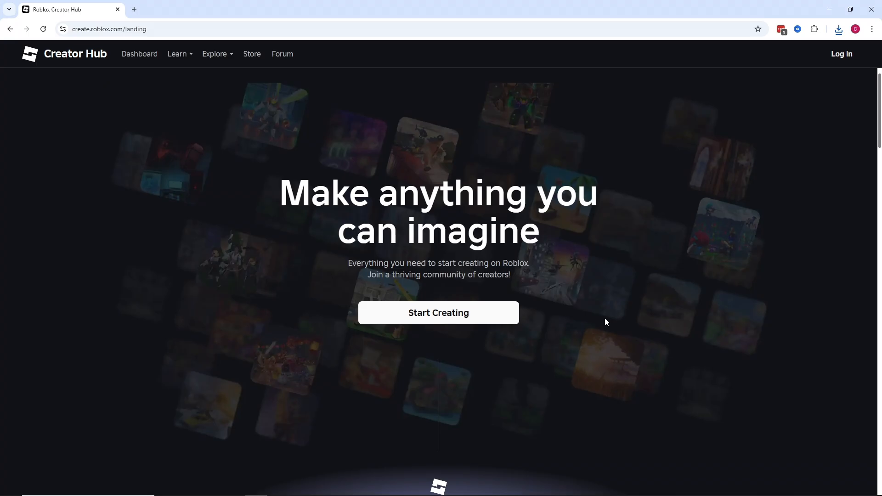
click(839, 30)
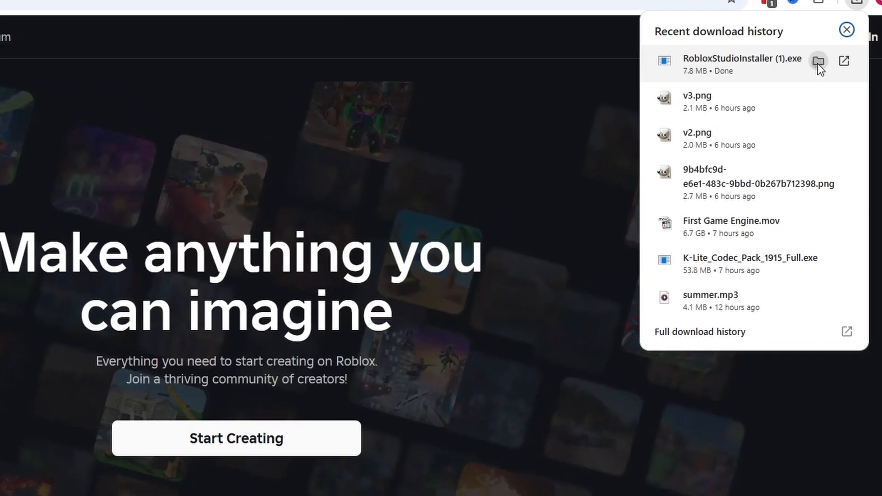
click(818, 62)
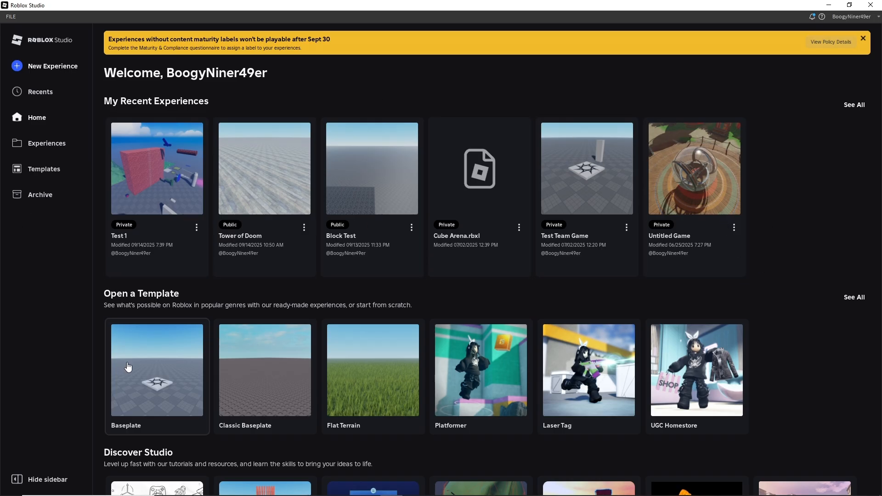
- In Roblox Studio, create a new experience from the Baseplate template
scroll(337, 386, down, 1)
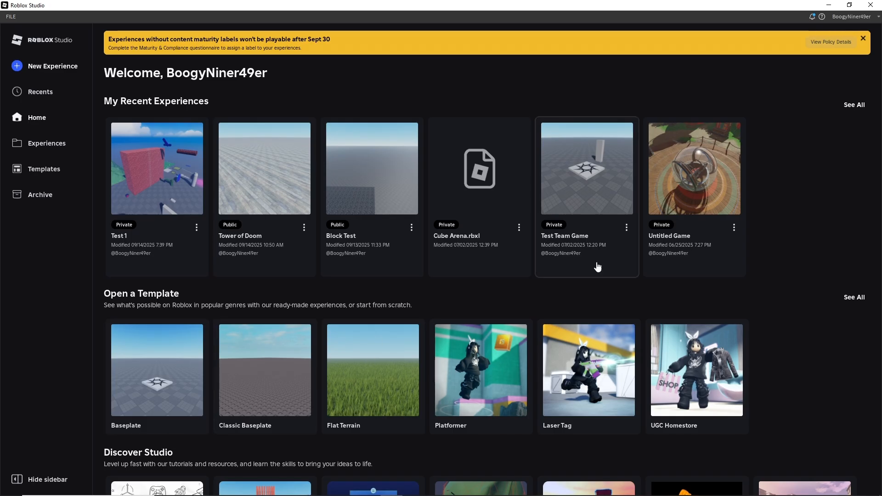
scroll(762, 234, down, 1)
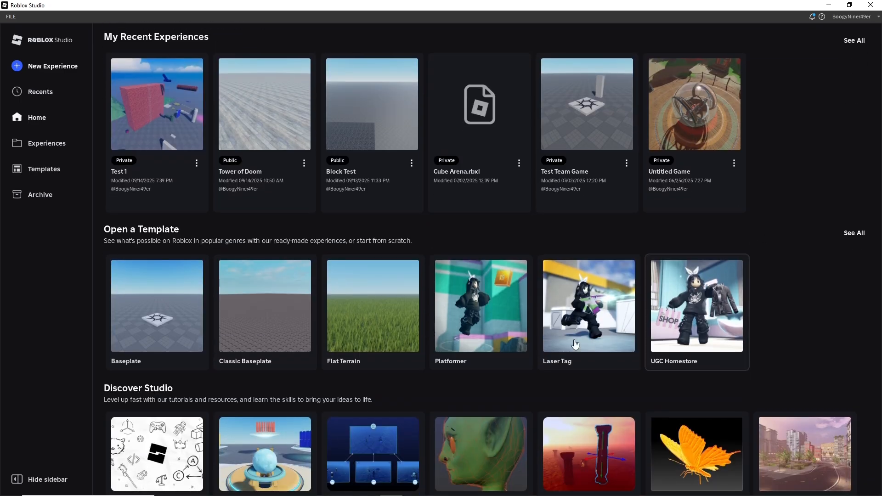
click(141, 306)
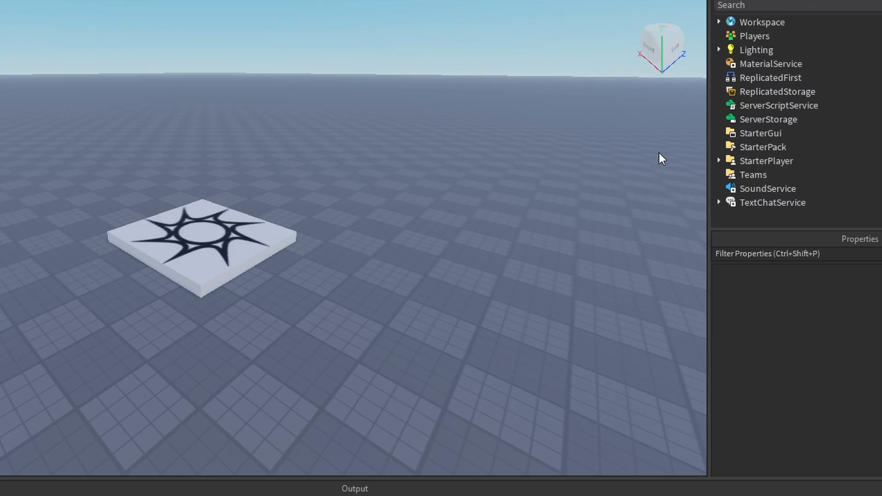
- View the baseplate from the top and from the front, and pan to bring the spawn pad into view
click(664, 33)
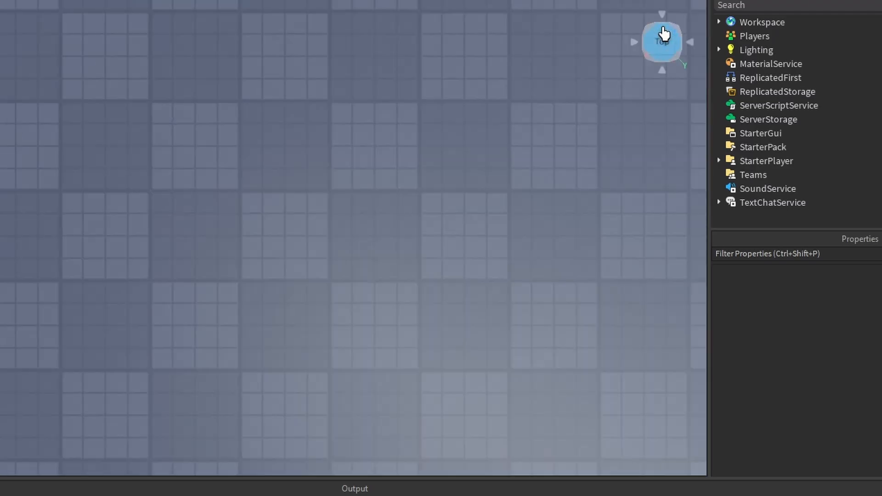
mouse_move(666, 59)
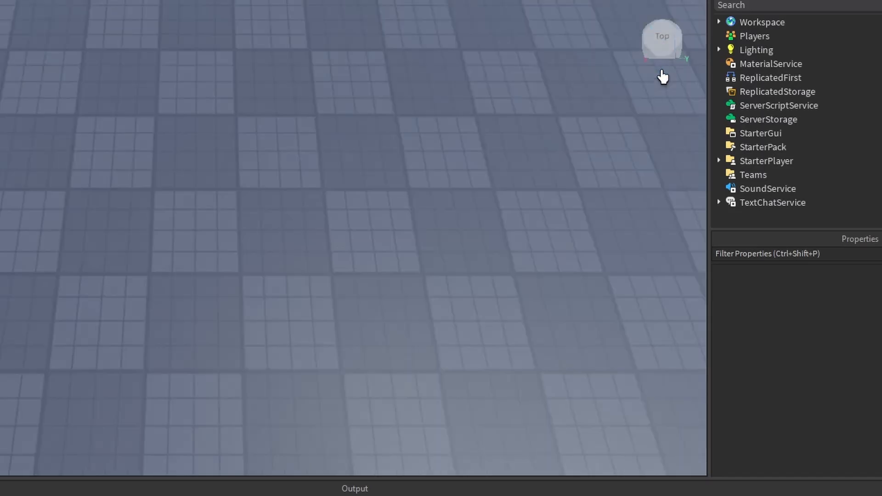
click(662, 70)
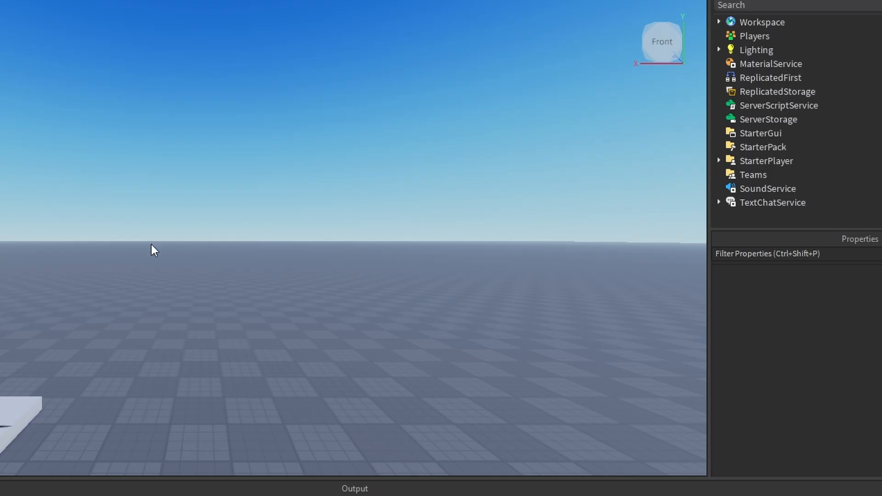
middle_drag(173, 367, 499, 257)
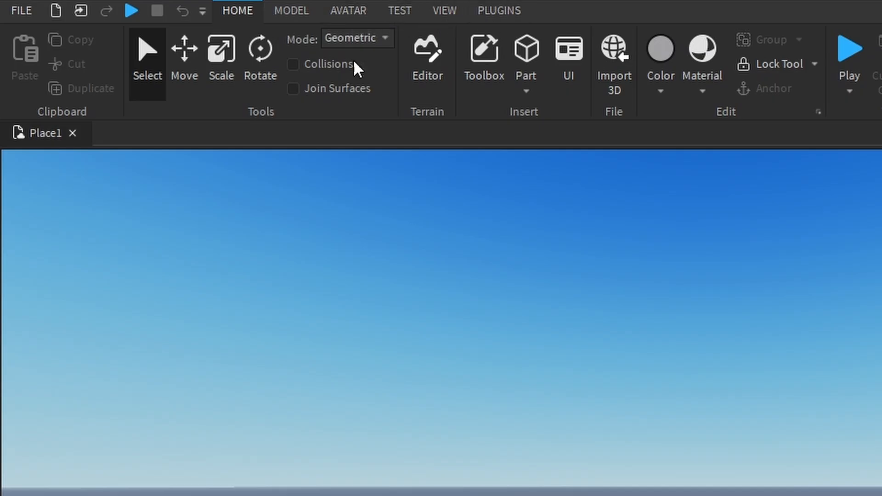
- Examine the available modelling, avatar, testing, view and plugin tools, and return to the home tools
click(303, 12)
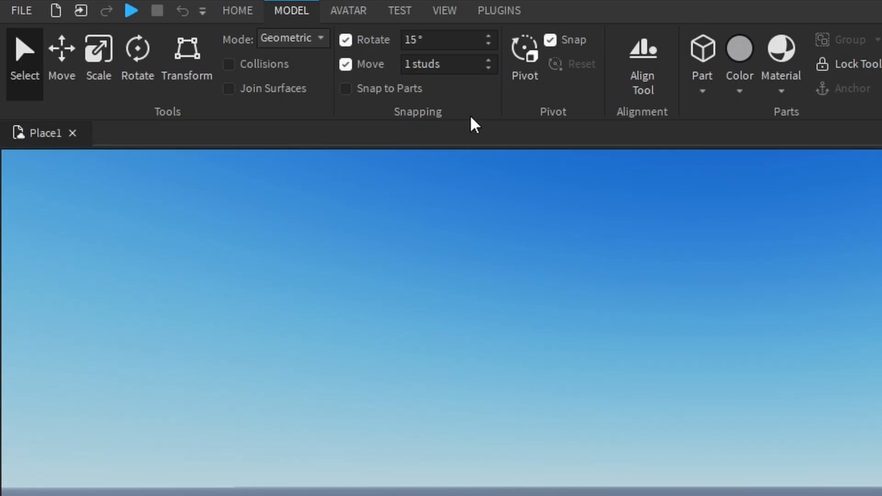
click(347, 10)
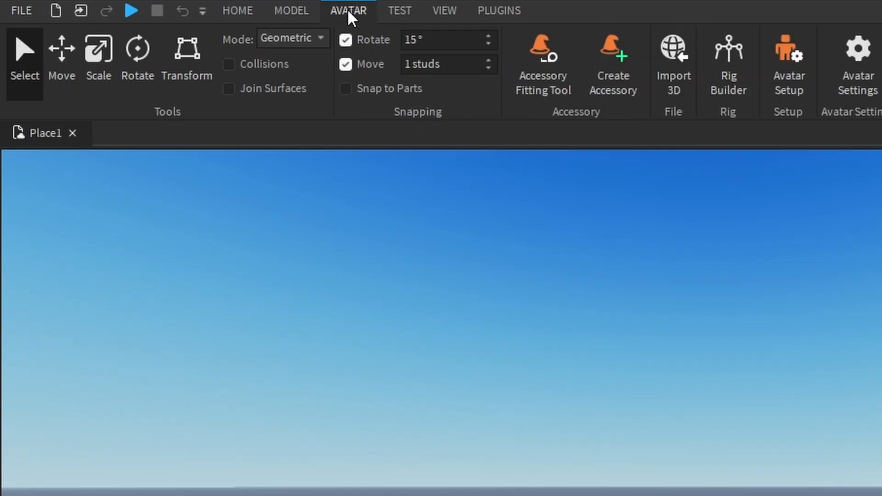
click(399, 10)
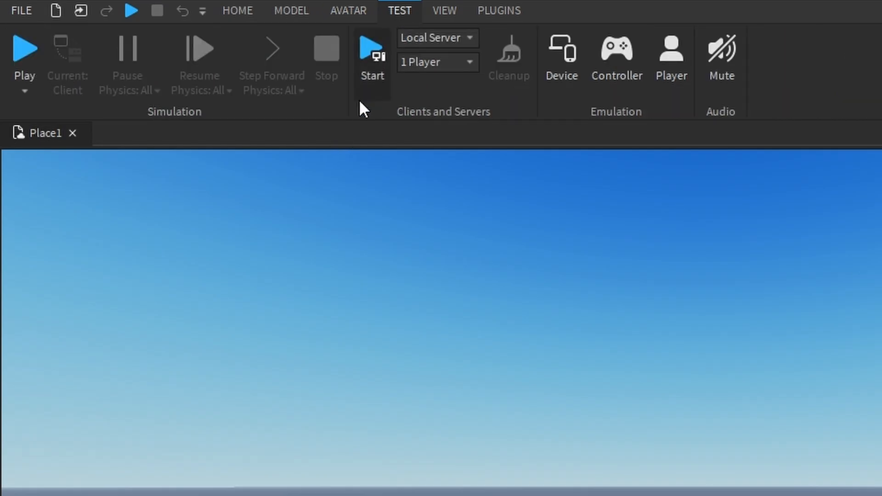
click(444, 10)
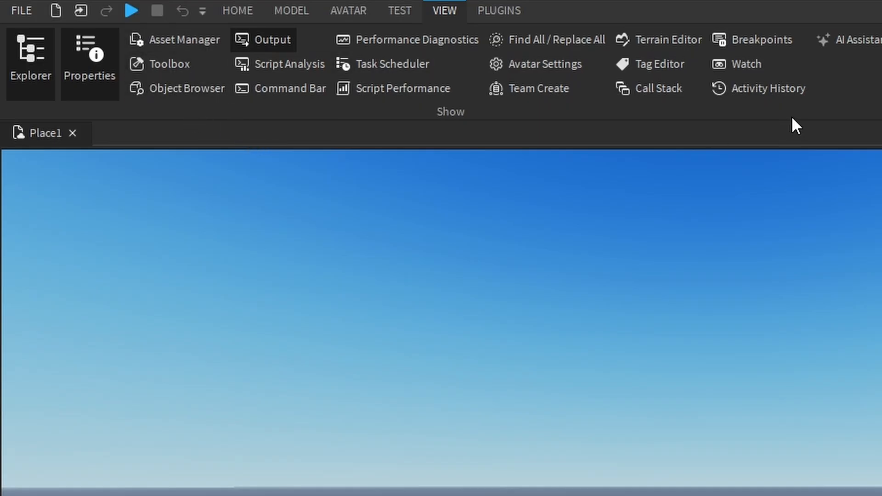
click(496, 11)
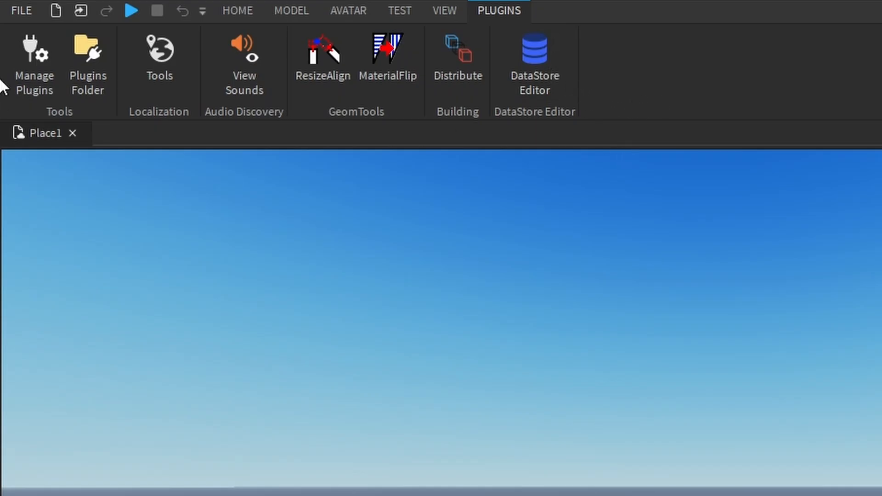
click(238, 10)
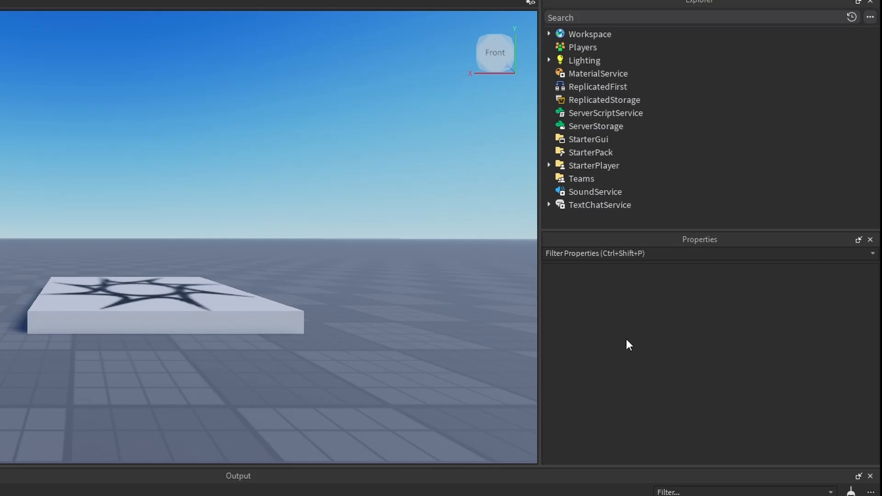
- Compare the properties of the Workspace and Players services, ending with Workspace selected
click(590, 35)
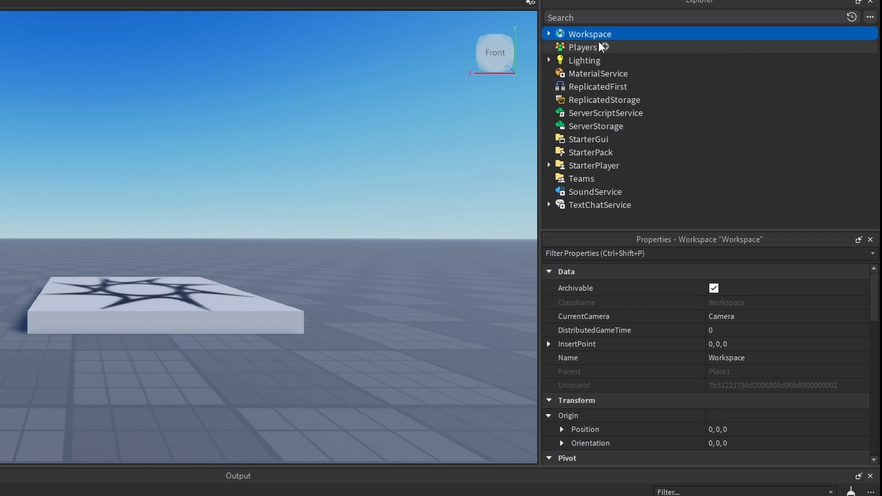
click(583, 47)
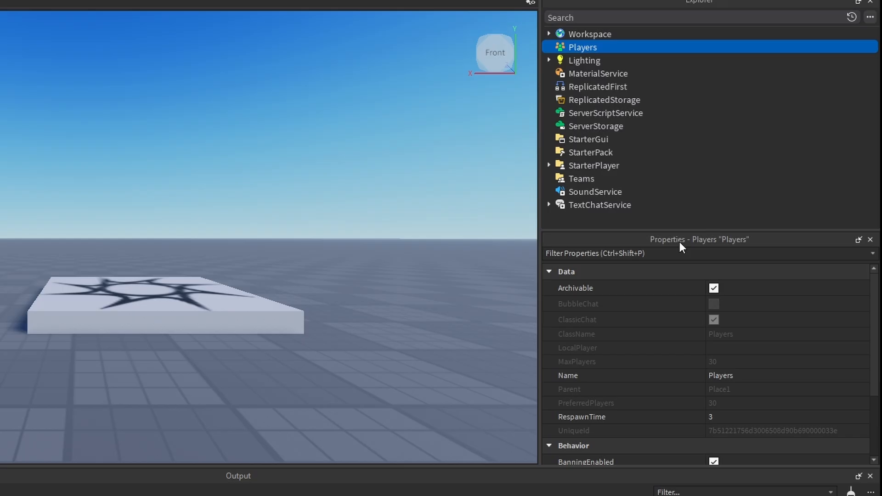
click(595, 33)
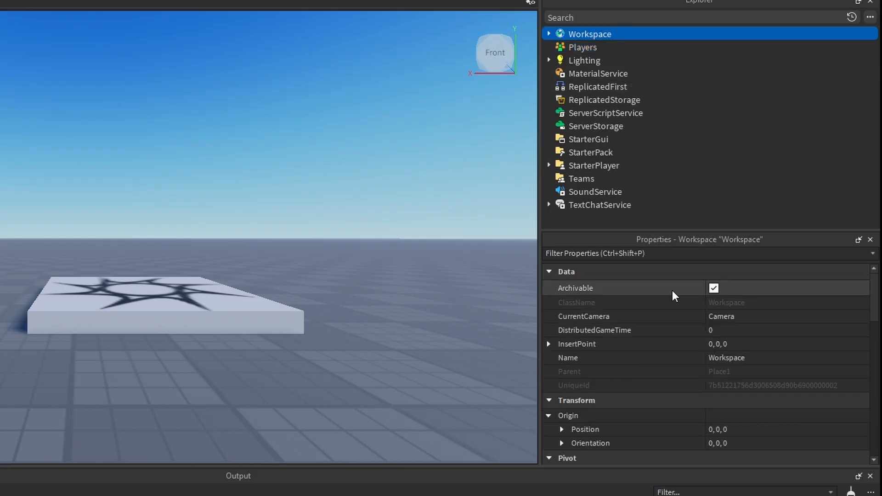
- Look through the Workspace properties and filter them by "gra"
drag(875, 294, 863, 373)
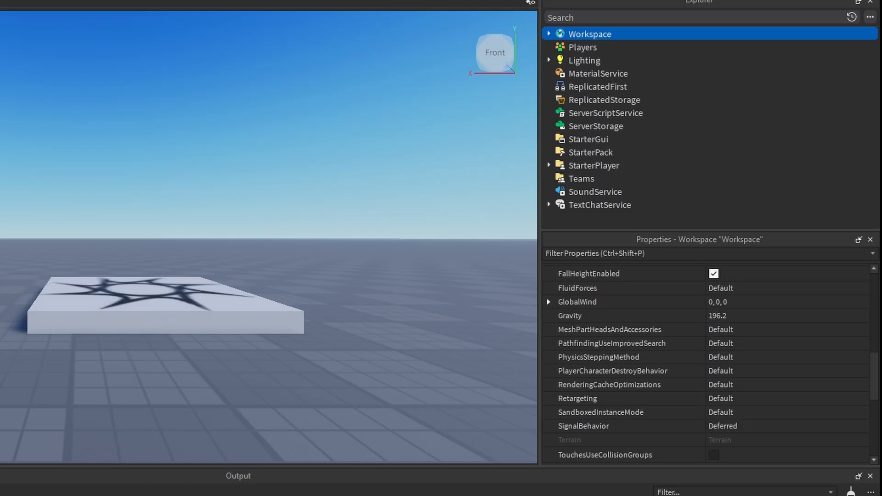
drag(874, 363, 875, 284)
click(651, 253)
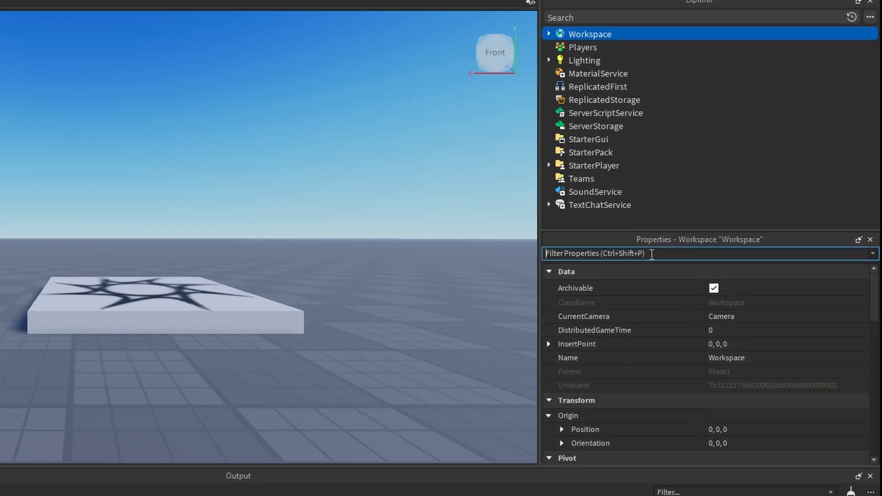
text(gra)
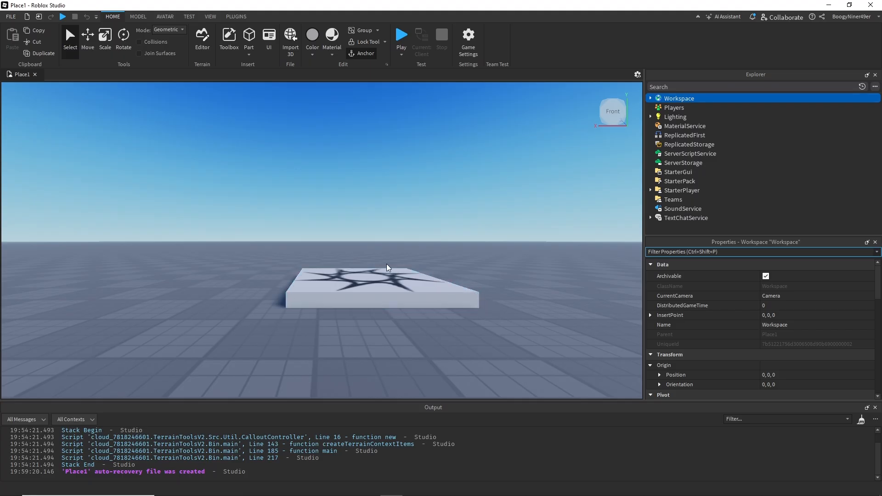
- Pan, zoom and orbit the camera around the spawn pad to see it from above
middle_drag(327, 251, 364, 239)
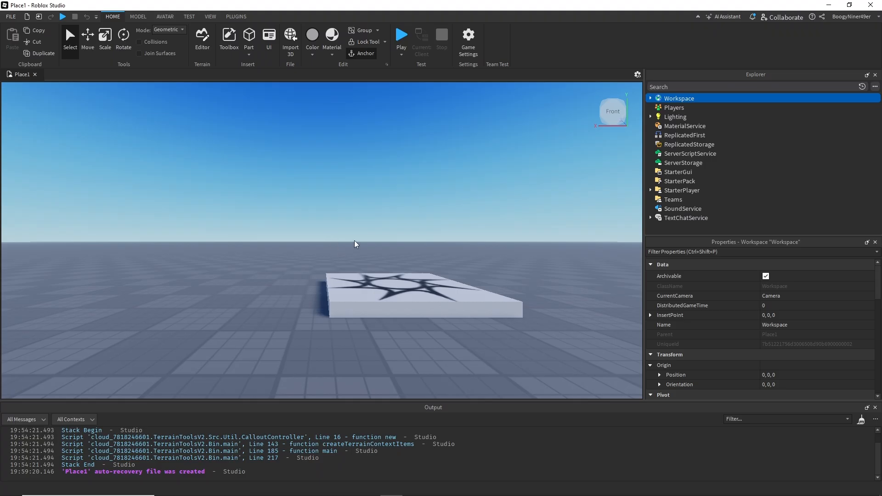
mouse_move(334, 238)
middle_down()
mouse_move(325, 232)
mouse_move(331, 246)
mouse_move(317, 236)
mouse_move(336, 232)
middle_up()
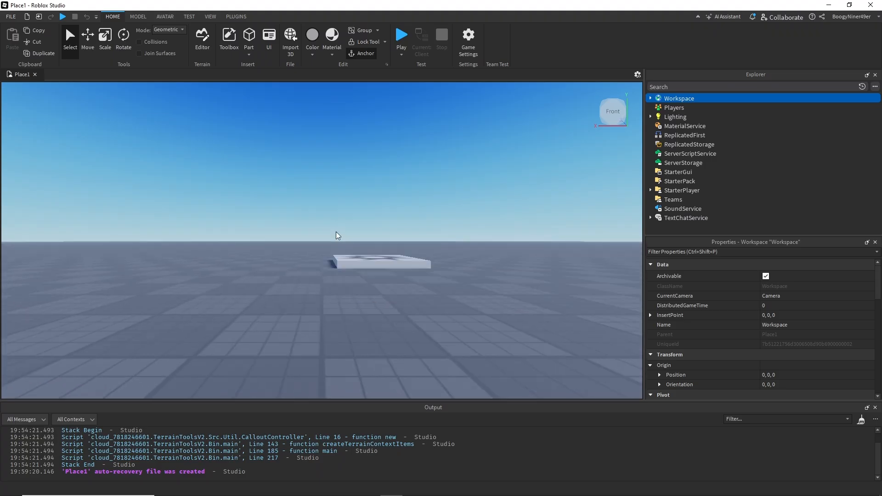
scroll(338, 236, up, 2)
right_drag(337, 214, 338, 214)
scroll(337, 214, down, 5)
middle_drag(335, 201, 519, 238)
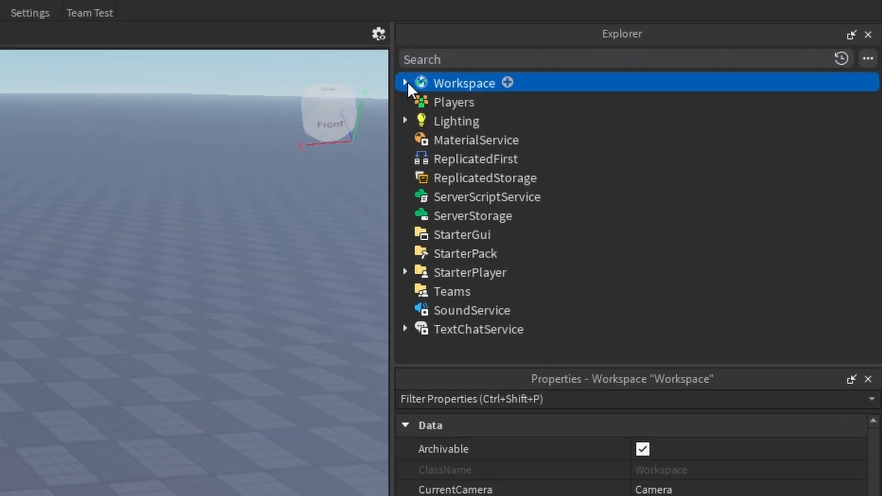
- Expand the Workspace hierarchy, select SpawnLocation and expand it to inspect its child objects
click(406, 82)
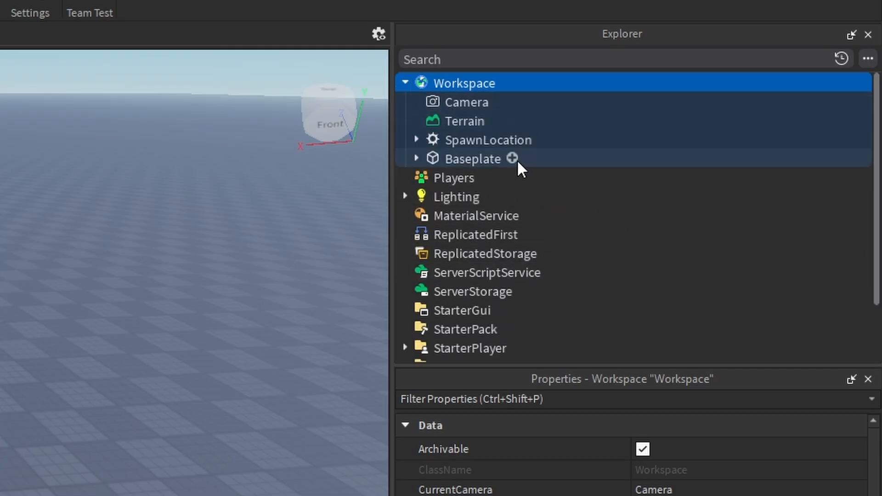
click(500, 144)
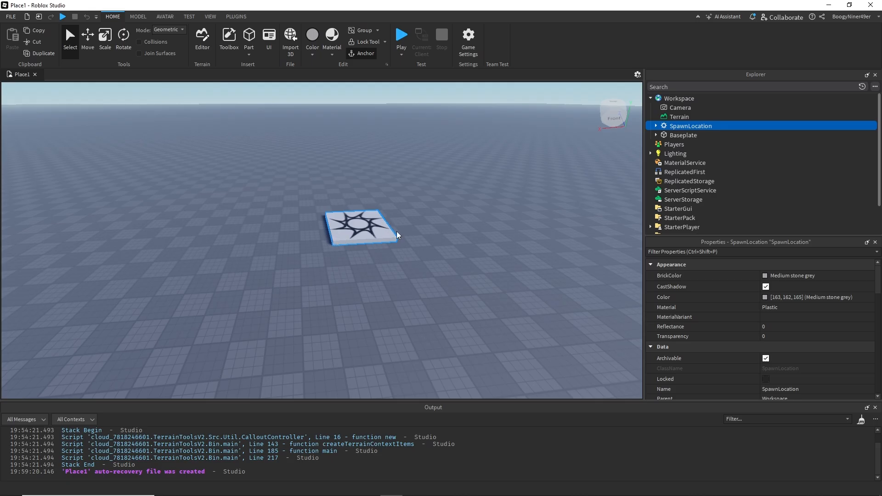
click(408, 284)
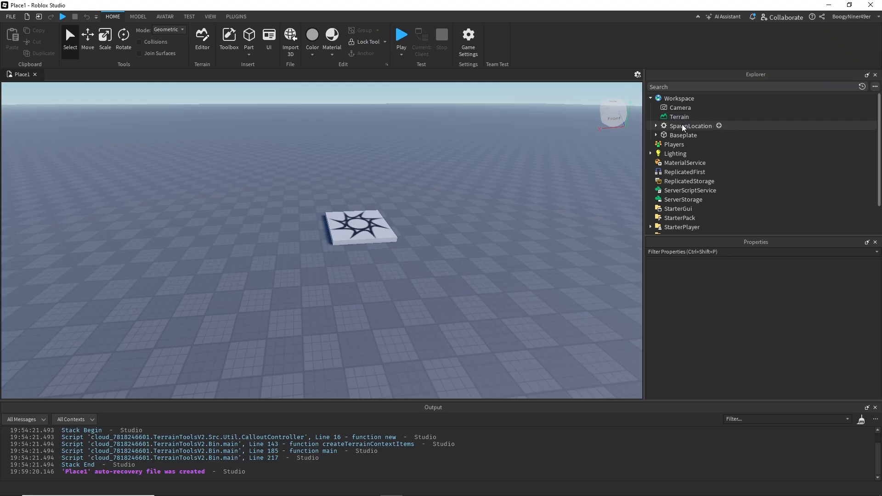
click(684, 126)
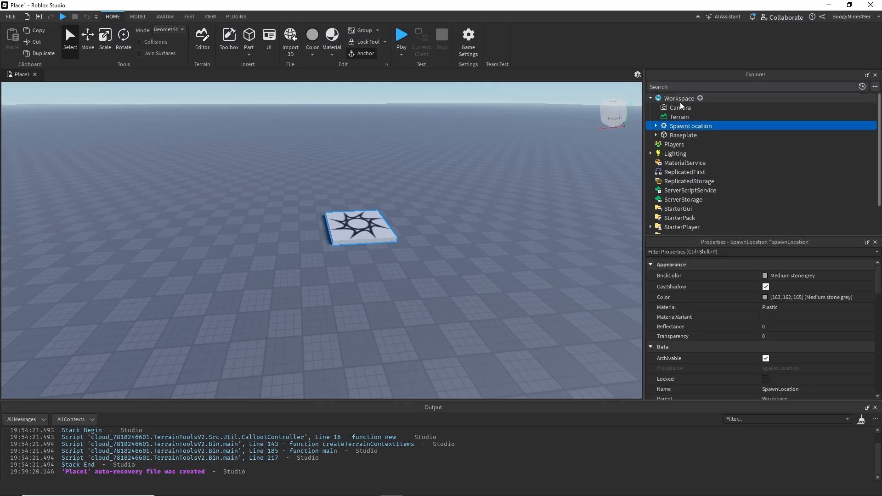
click(656, 127)
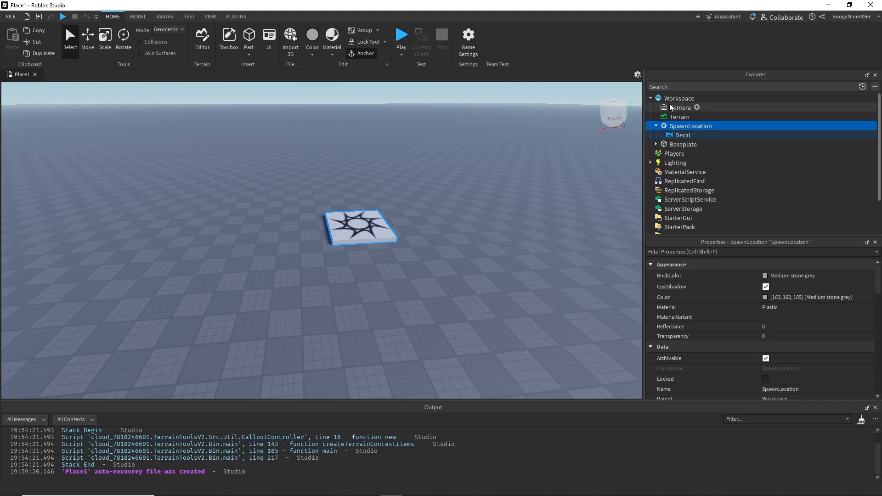
- Select the Baseplate to inspect its properties and clear the selection
click(683, 146)
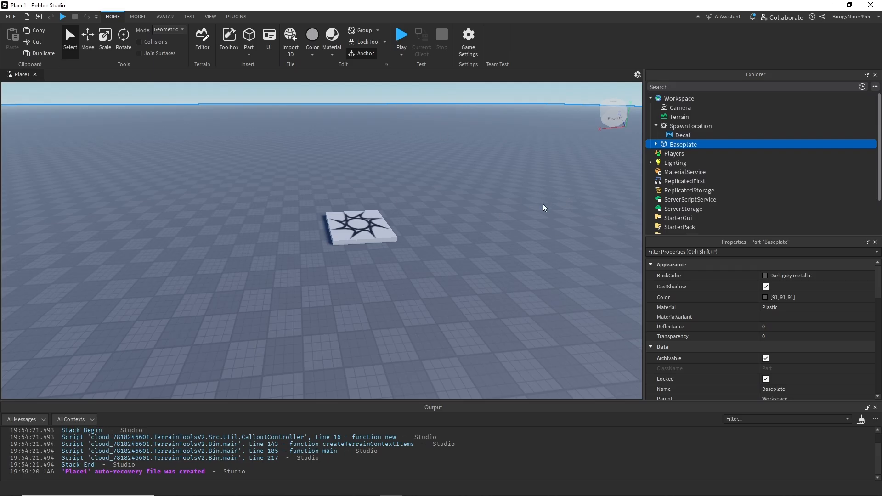
click(103, 87)
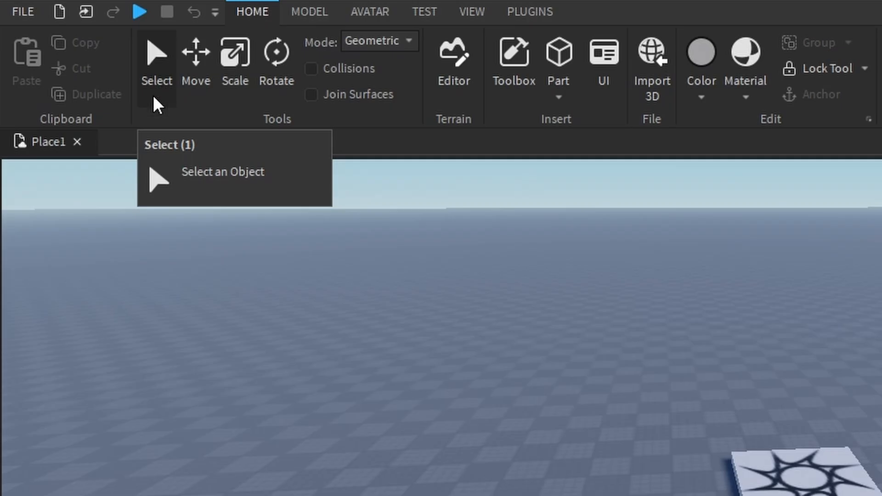
- Try the Select, Move, Scale and Rotate tools in turn and return to the Select tool
click(171, 96)
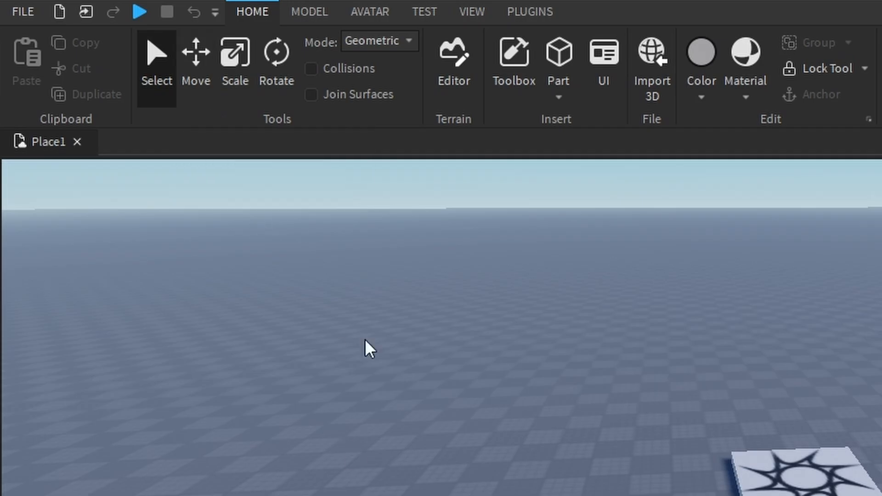
key(2)
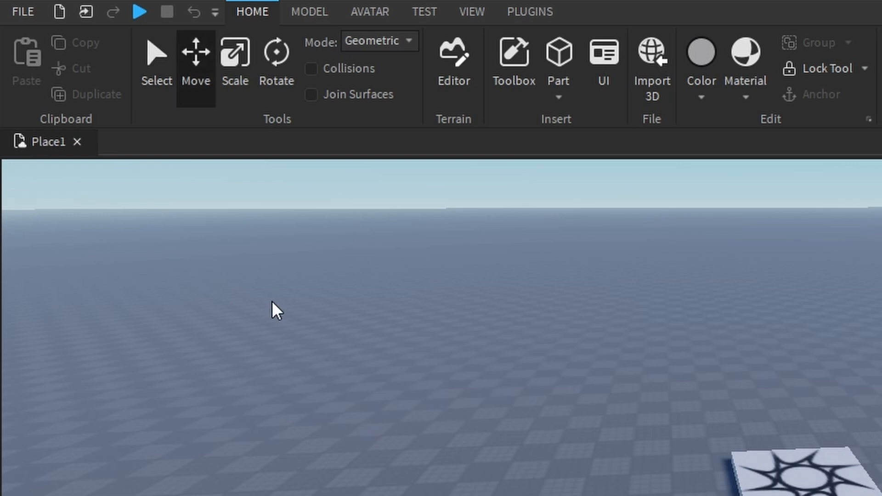
key(ctrl+3)
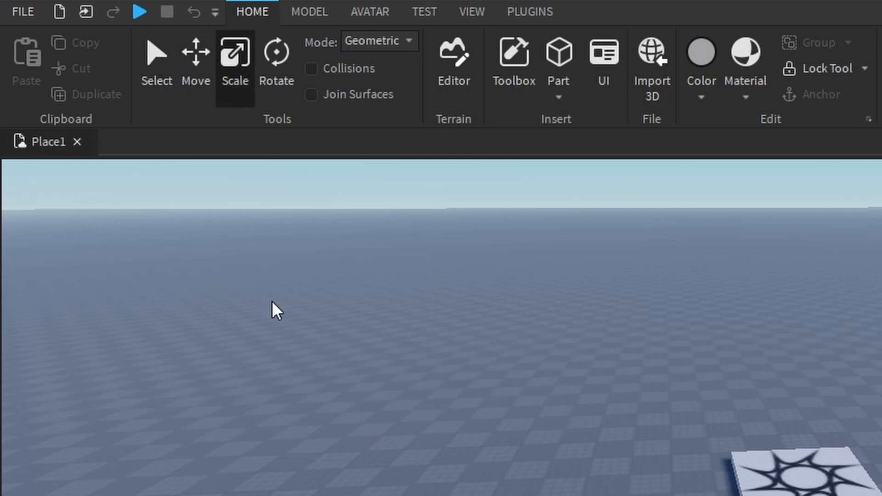
key(ctrl+4)
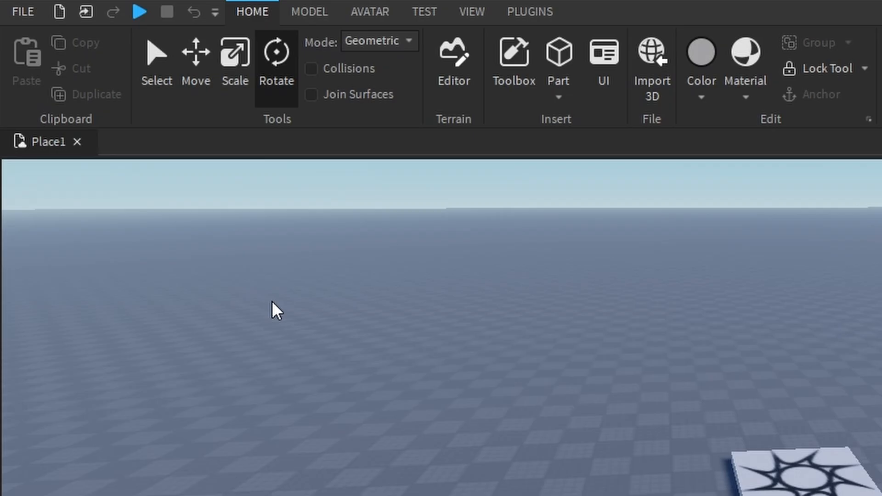
key(ctrl+1)
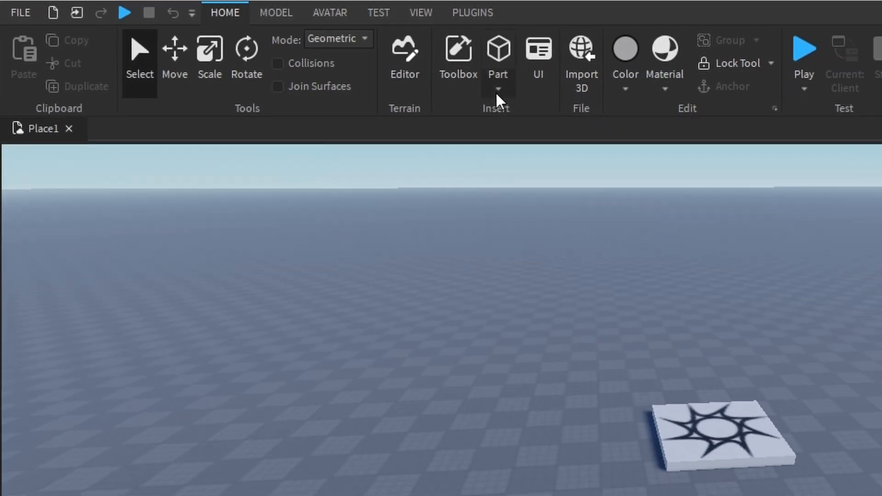
- Insert a Block part beside the spawn pad
click(499, 90)
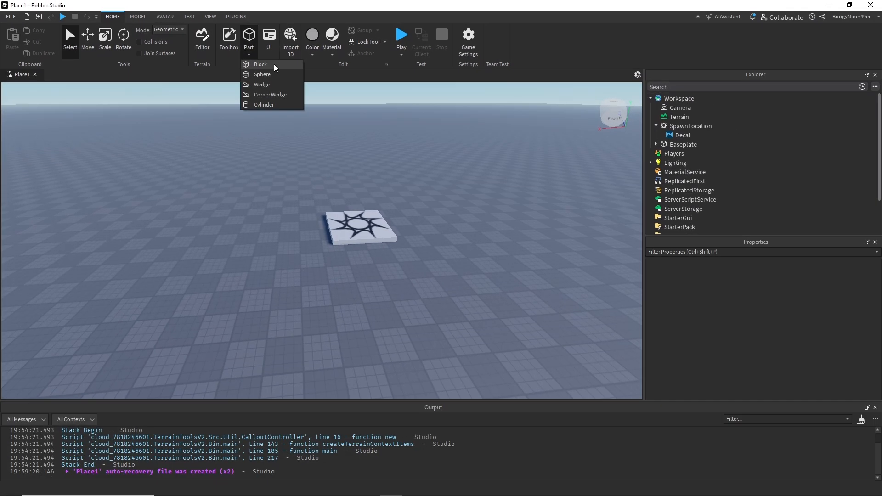
click(276, 67)
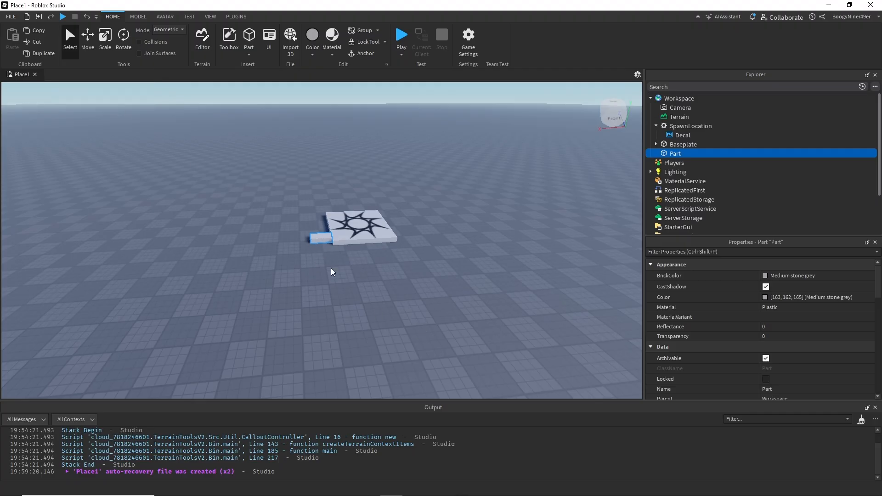
scroll(335, 274, up, 3)
scroll(334, 272, down, 2)
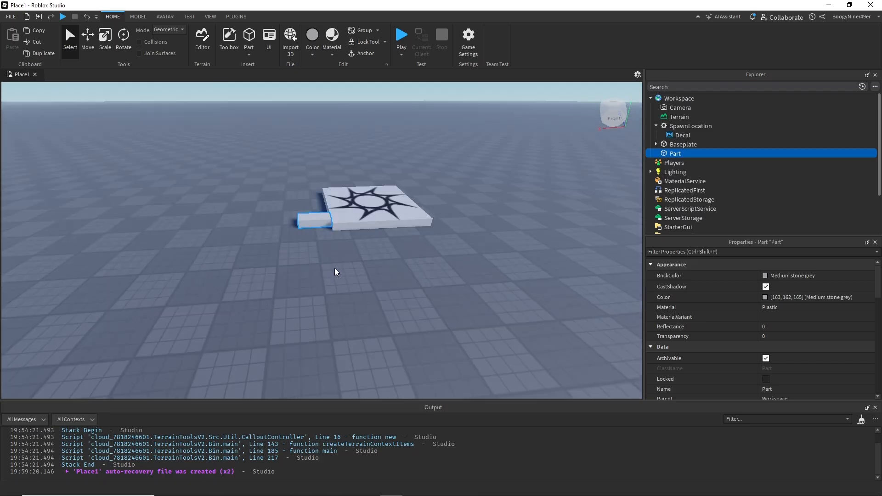
- Raise the block by 6 studs, shift it sideways away from the spawn pad, and lower it by 2 studs
key(ctrl+2)
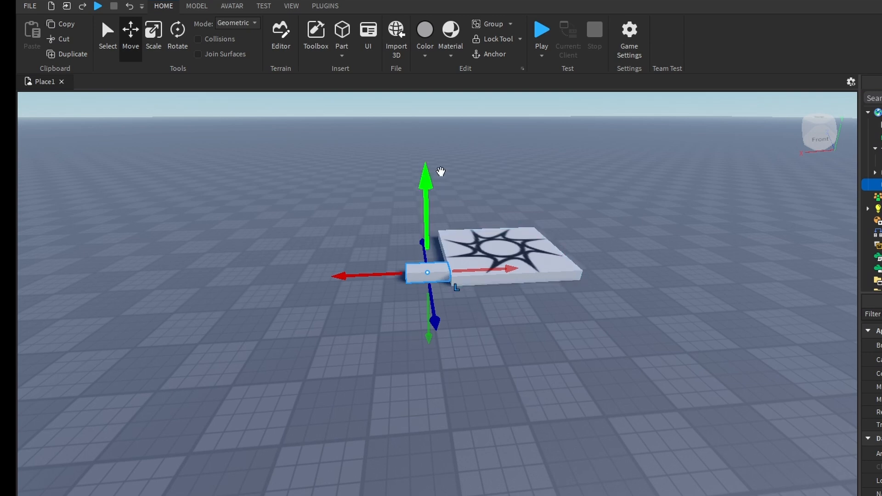
drag(427, 179, 420, 107)
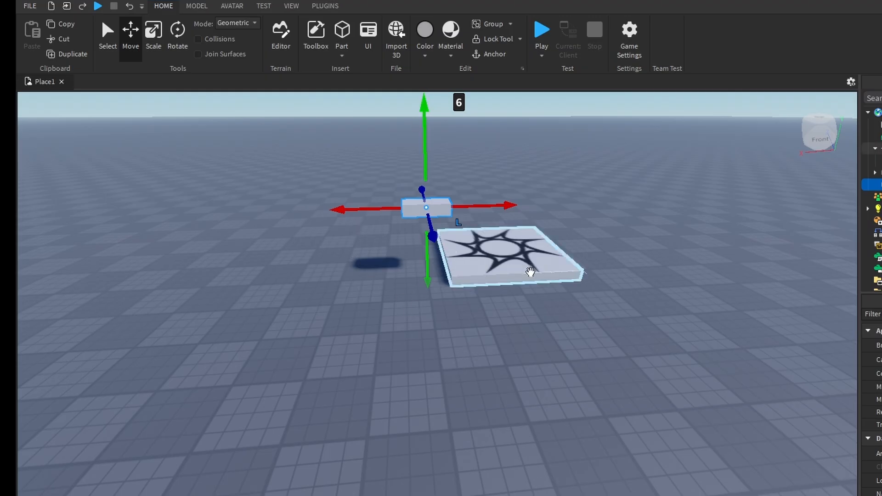
drag(367, 209, 225, 205)
drag(334, 204, 399, 209)
drag(338, 155, 343, 180)
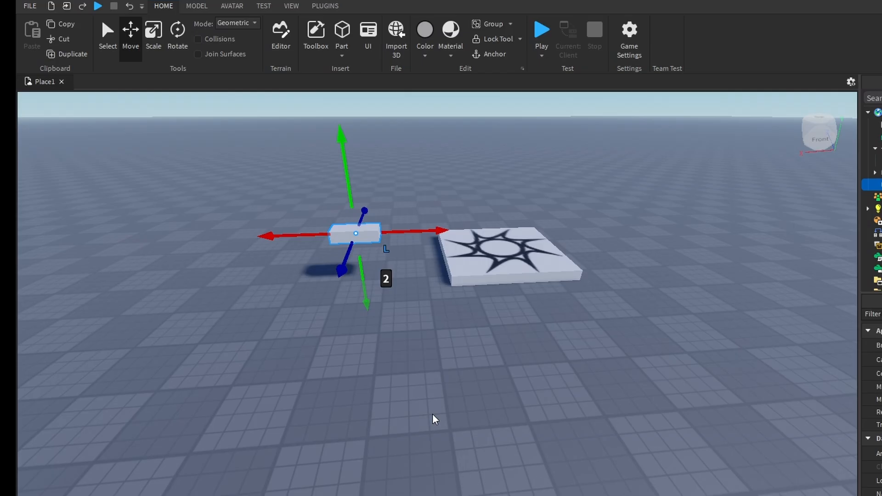
- Scale the block into a large slab by lengthening it away from the spawn pad, raising its height and thickening its front
key(ctrl+3)
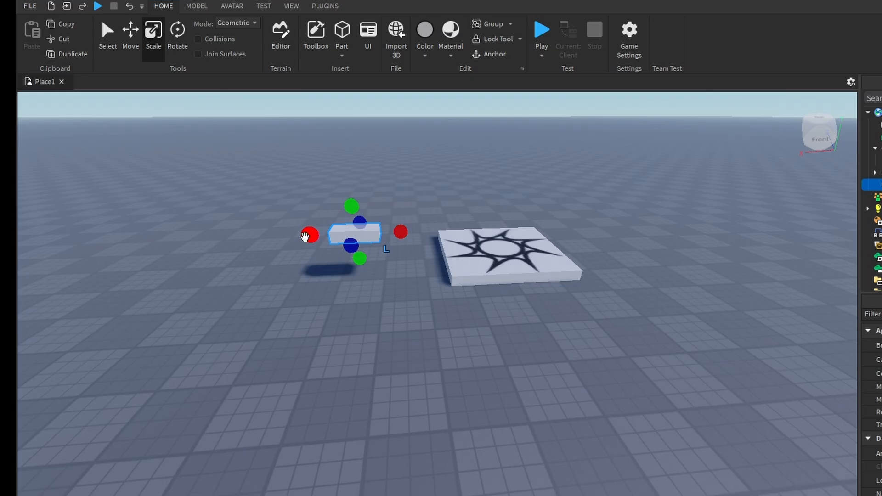
drag(305, 237, 164, 238)
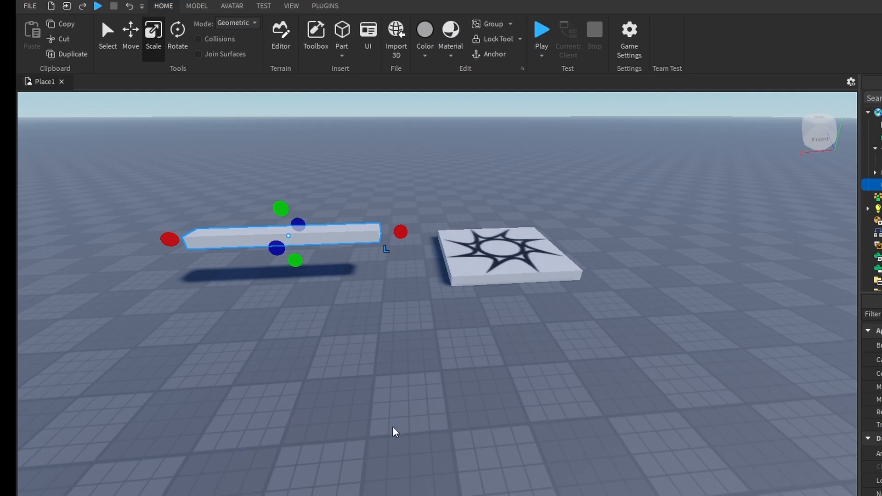
drag(279, 209, 256, 125)
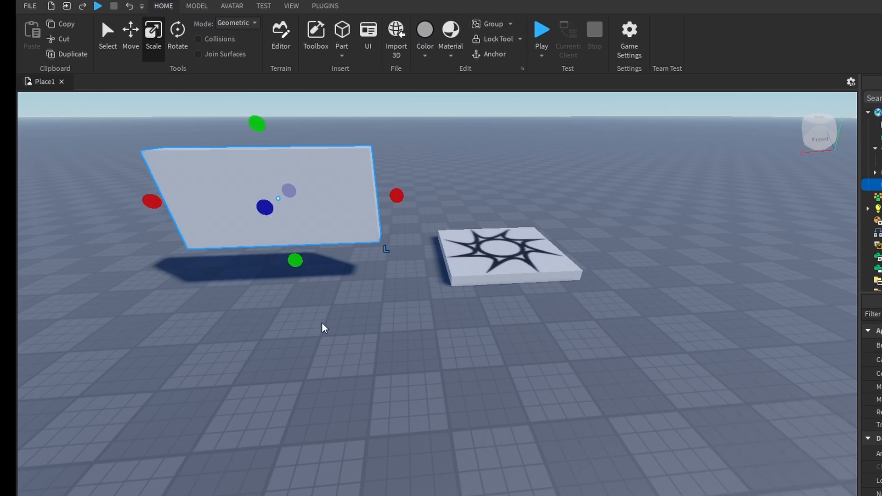
drag(264, 212, 265, 210)
drag(260, 212, 253, 218)
click(374, 364)
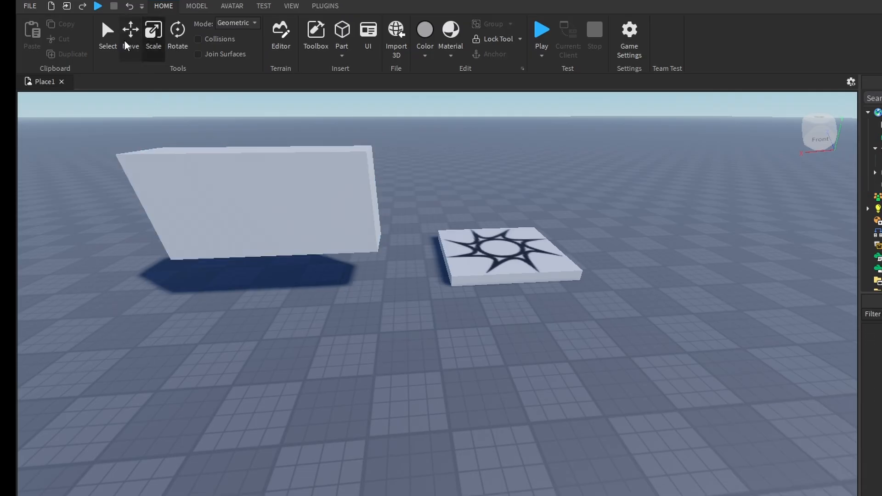
- Rotate the slab a quarter turn about its vertical green axis and a quarter turn about its red axis
click(266, 205)
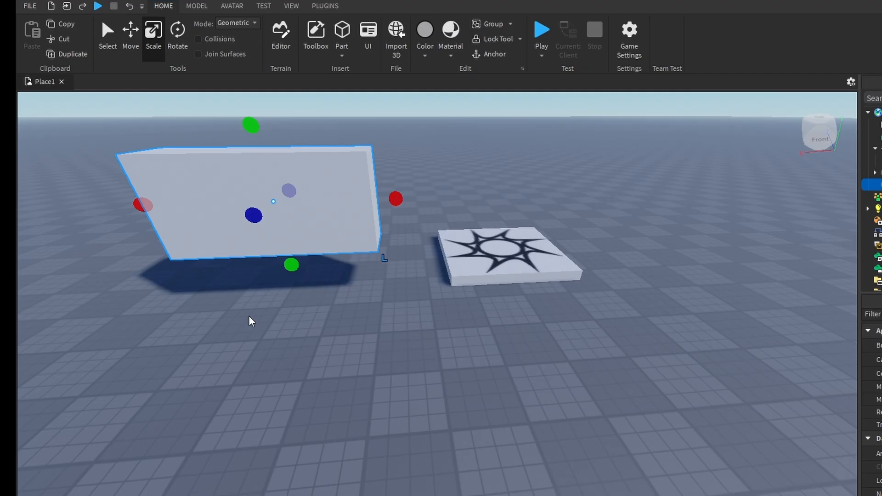
key(ctrl+4)
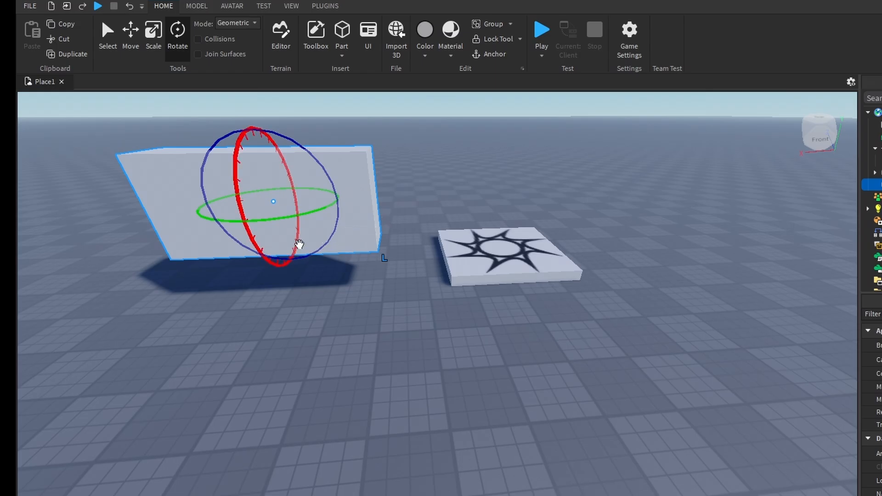
drag(324, 210, 214, 215)
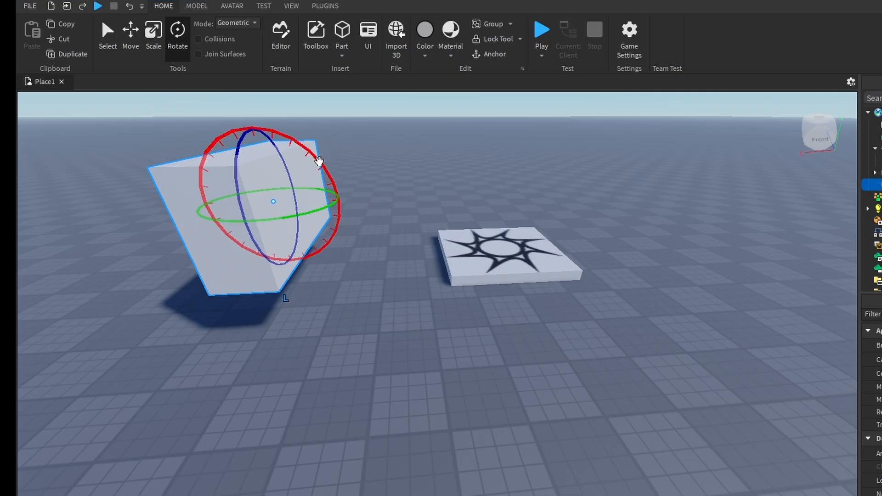
drag(319, 161, 324, 255)
click(351, 314)
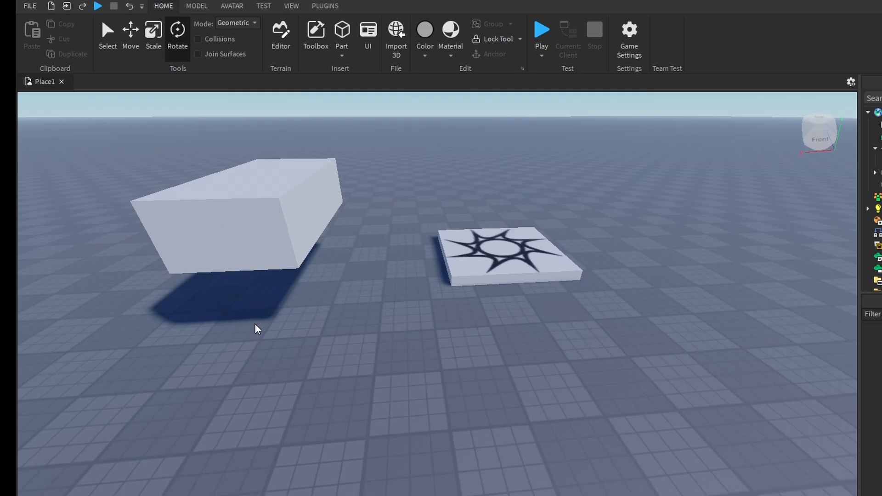
- Color the rotated block Really red and apply the Pebble material to it
click(277, 251)
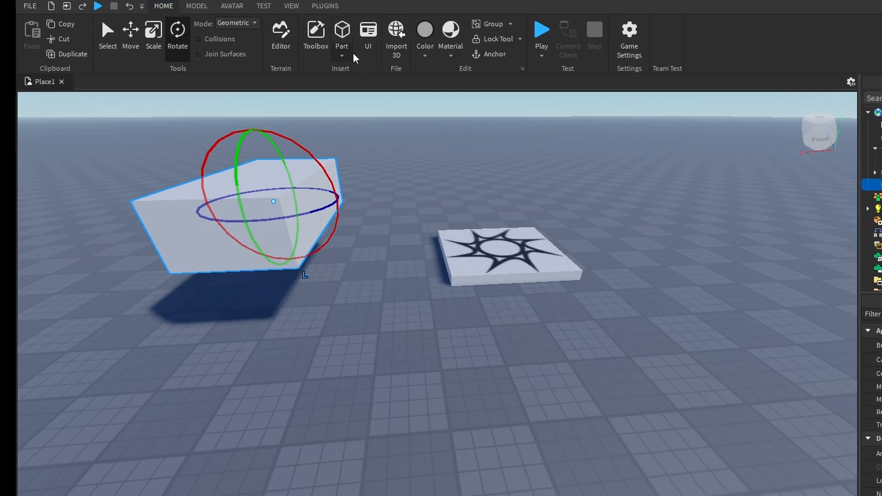
click(425, 56)
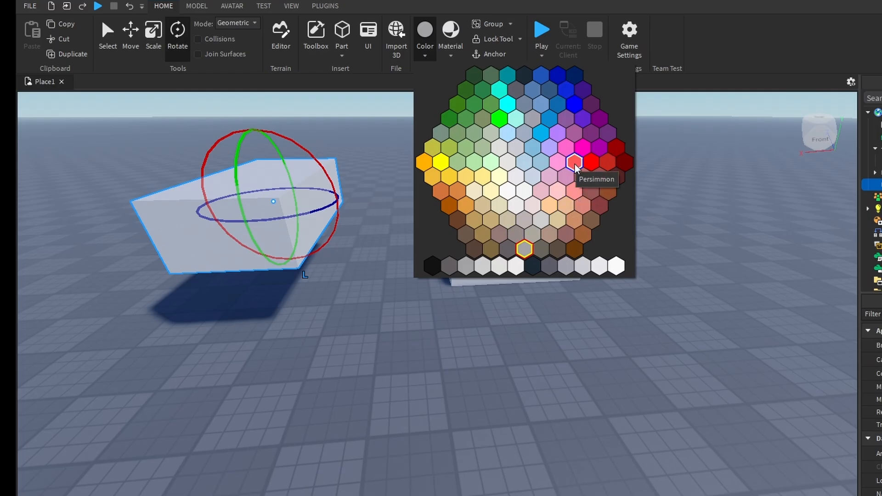
click(592, 164)
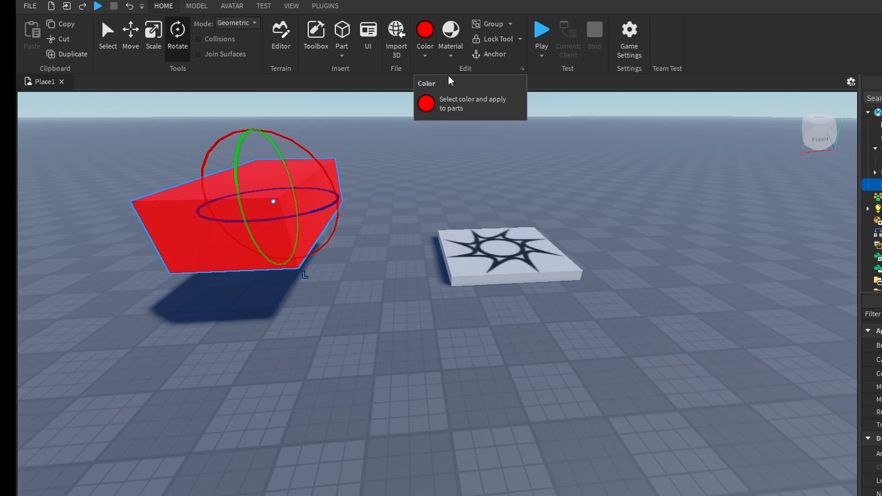
click(448, 54)
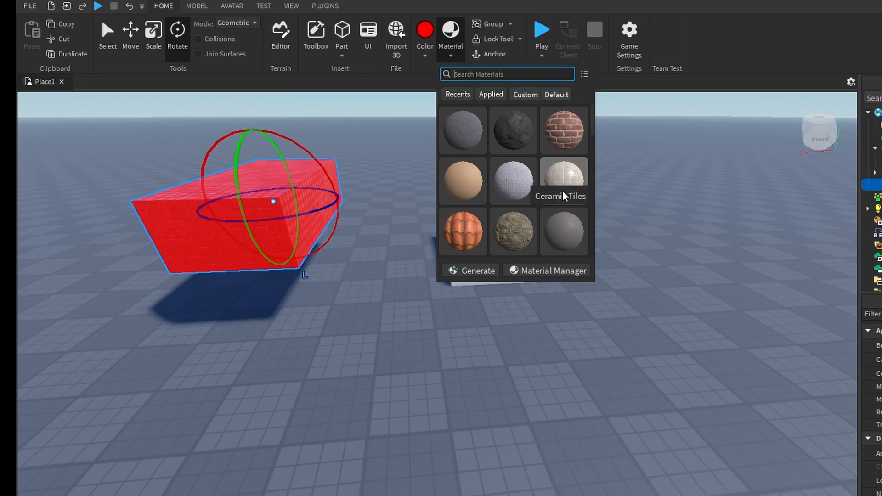
scroll(536, 186, down, 5)
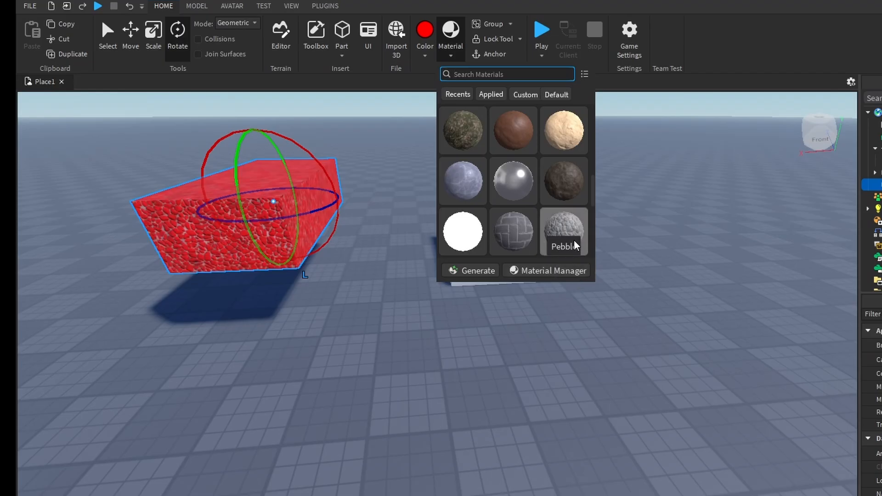
click(574, 241)
- Move the red block forward along its red axis and 7 studs sideways along its green axis
key(ctrl+2)
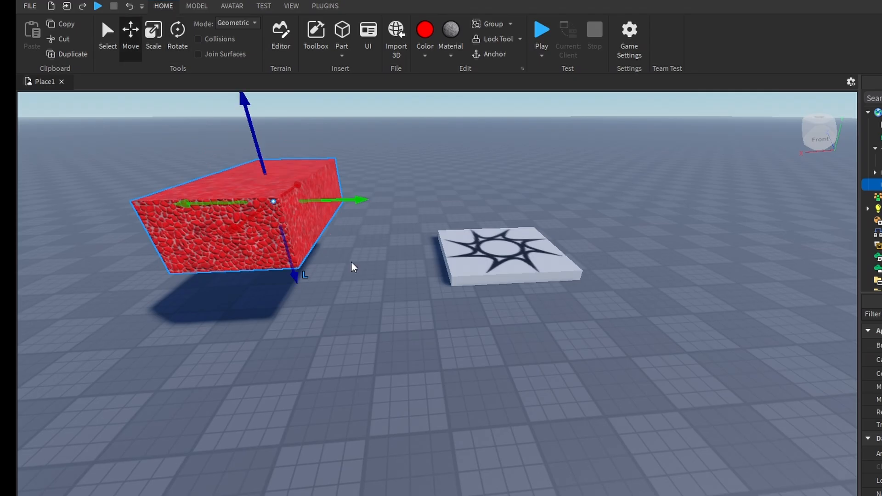
scroll(352, 263, down, 5)
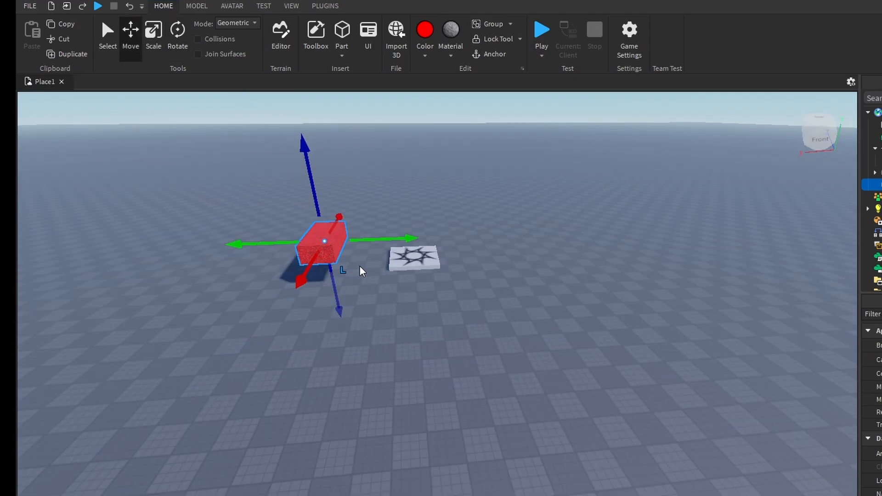
scroll(359, 265, down, 1)
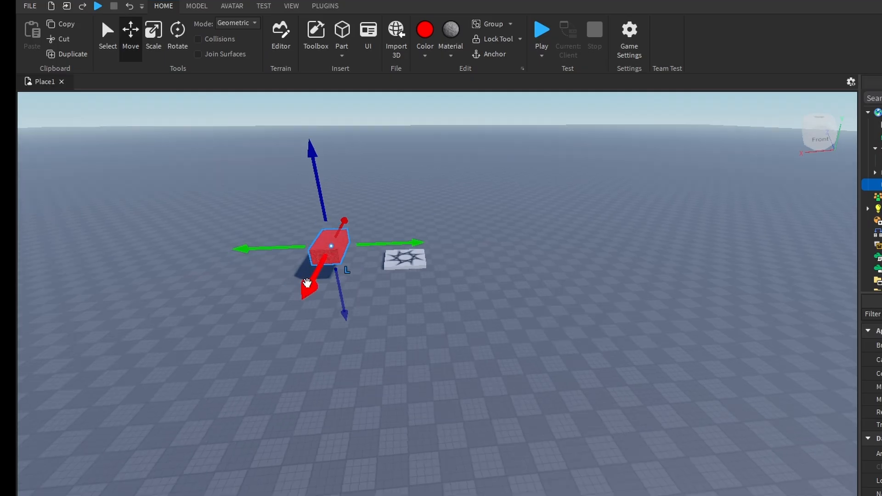
drag(307, 282, 281, 378)
drag(370, 310, 408, 306)
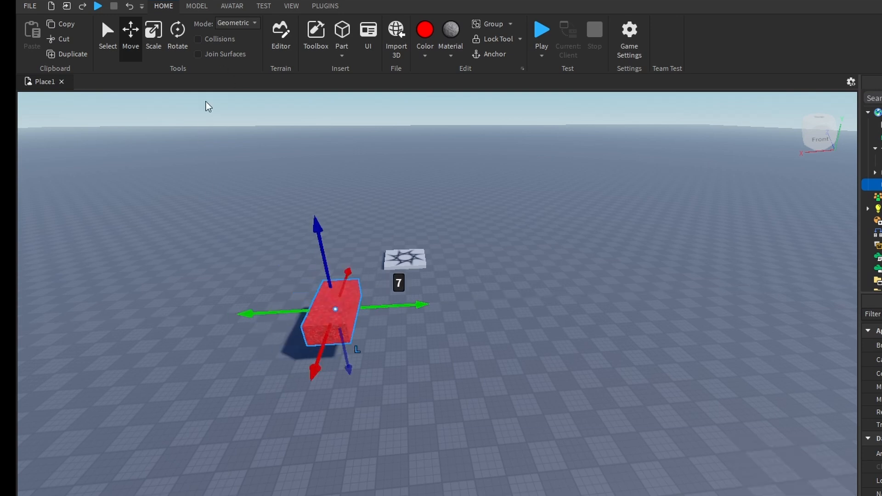
- Rotate the red block a quarter turn about its red axis so it stands upright, and return to the Move tool
click(183, 37)
drag(365, 264, 409, 349)
key(ctrl+2)
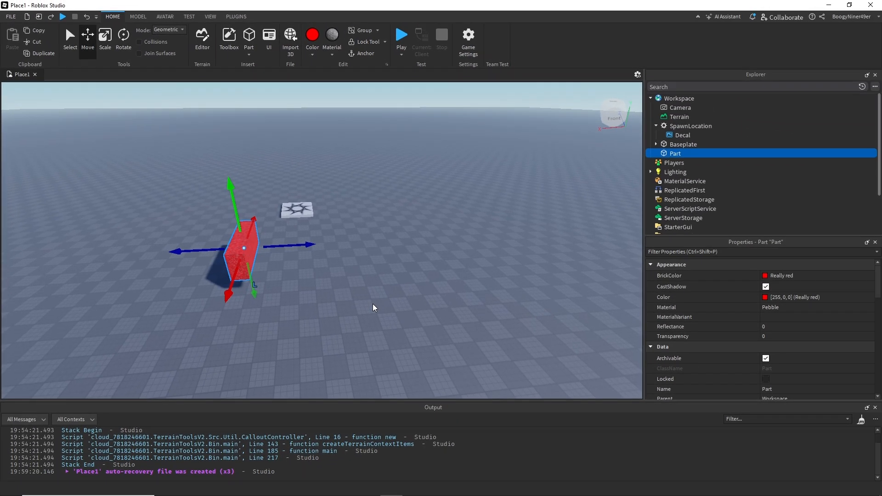
- Duplicate the red block, move the copy 8 studs sideways along its blue axis, and deselect it
key(ctrl+d)
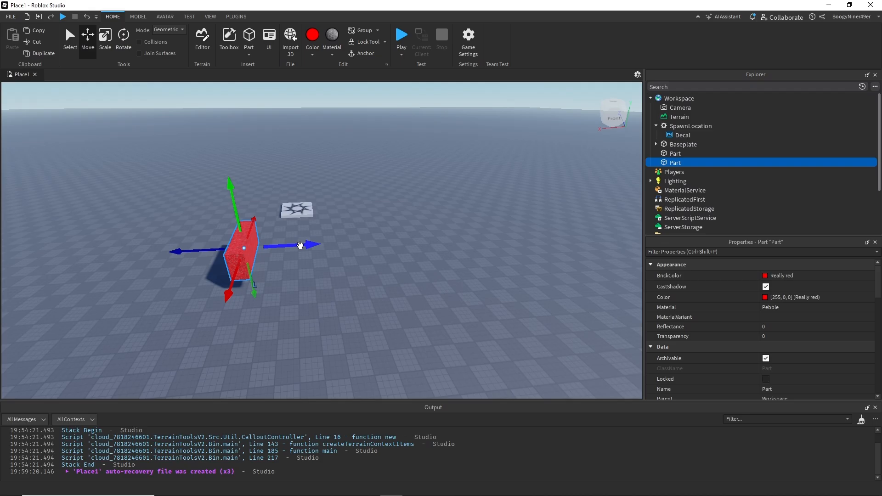
drag(298, 246, 330, 249)
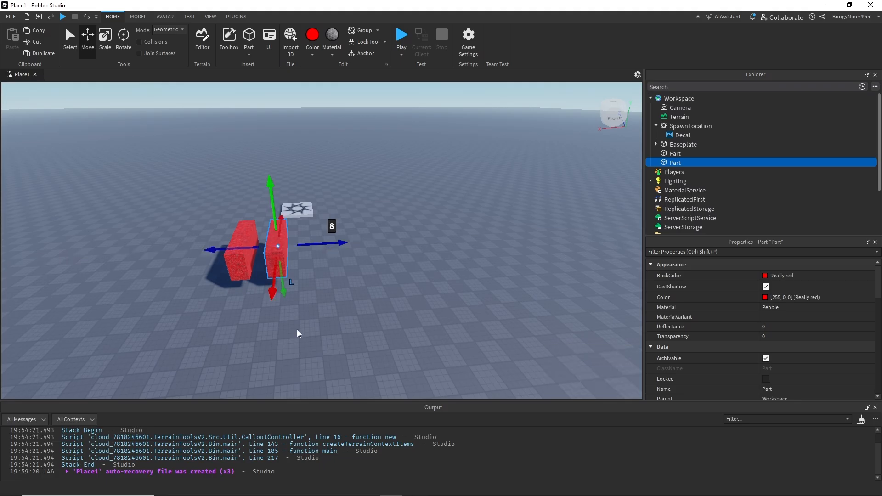
click(323, 340)
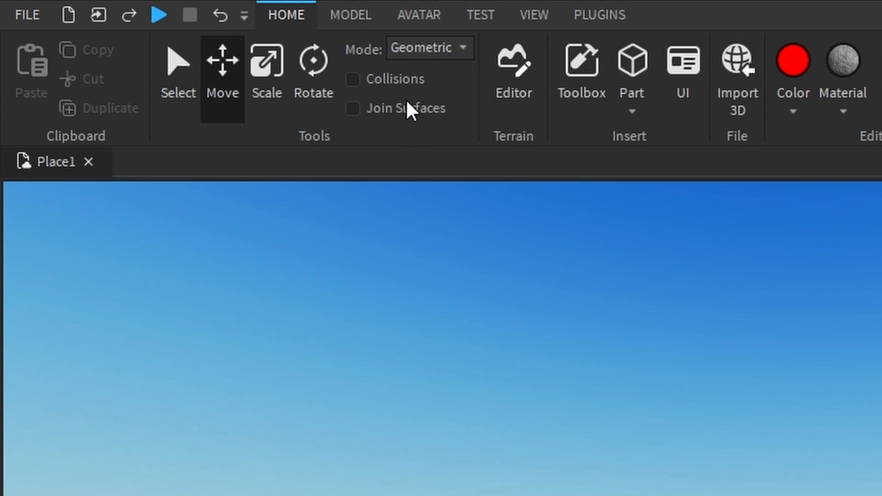
- Enable Collisions for transforming parts
click(353, 80)
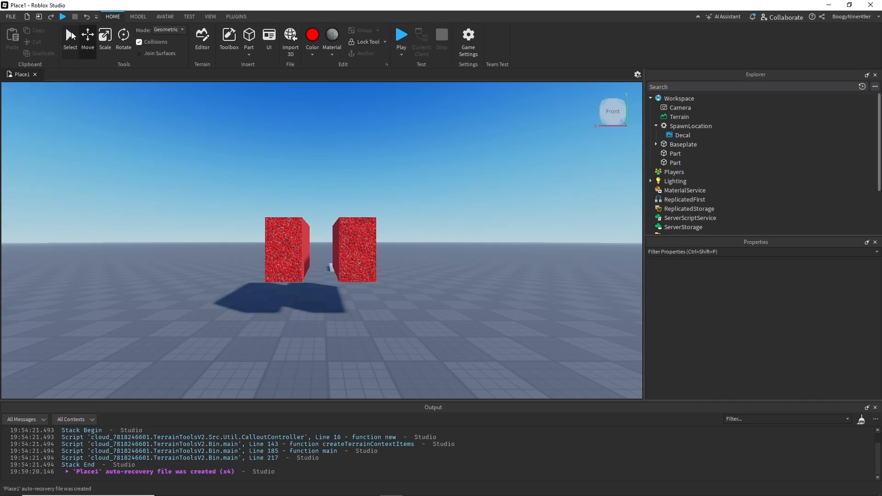
- Move the left red block 4 studs along its blue axis against the other block, and repeat the contact from 5 studs away
click(161, 65)
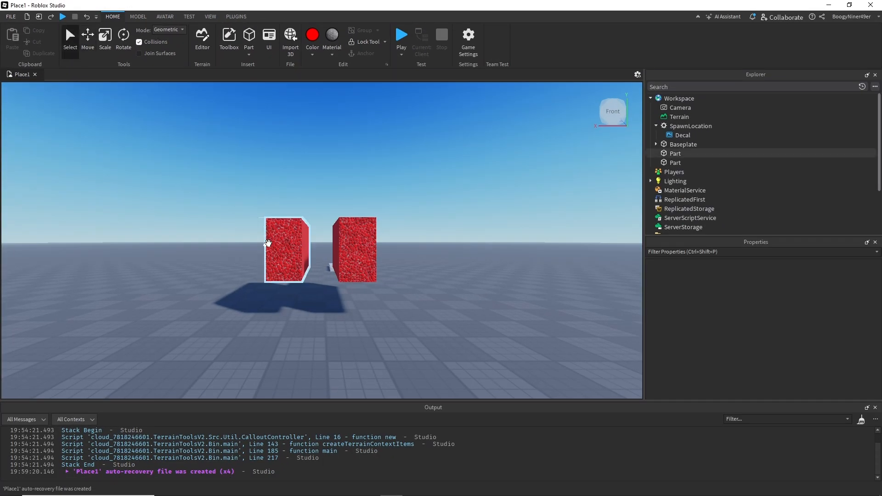
click(288, 249)
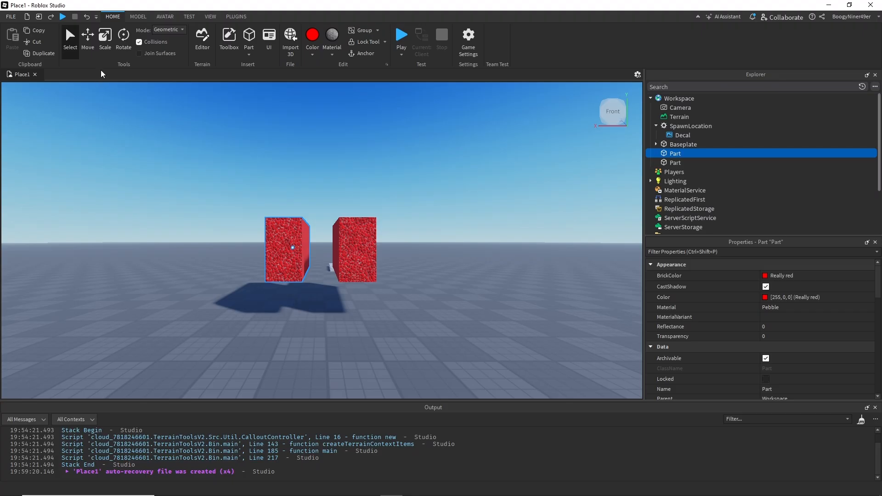
click(87, 39)
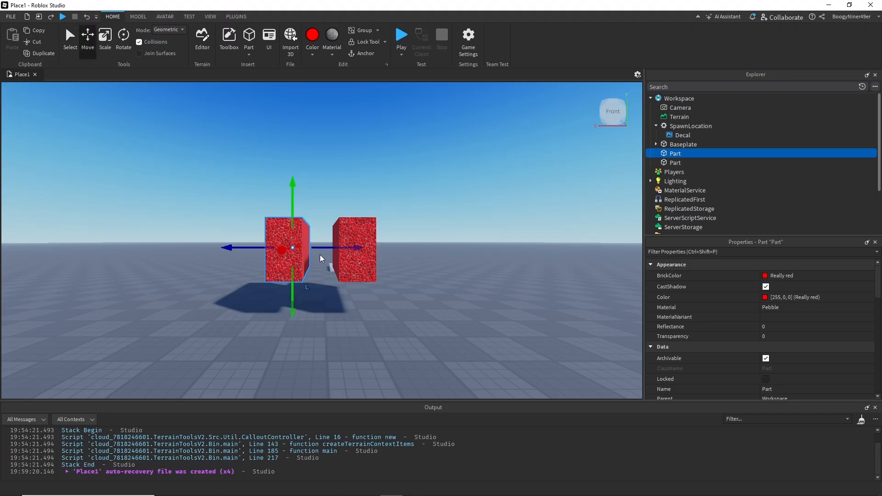
drag(351, 249, 391, 253)
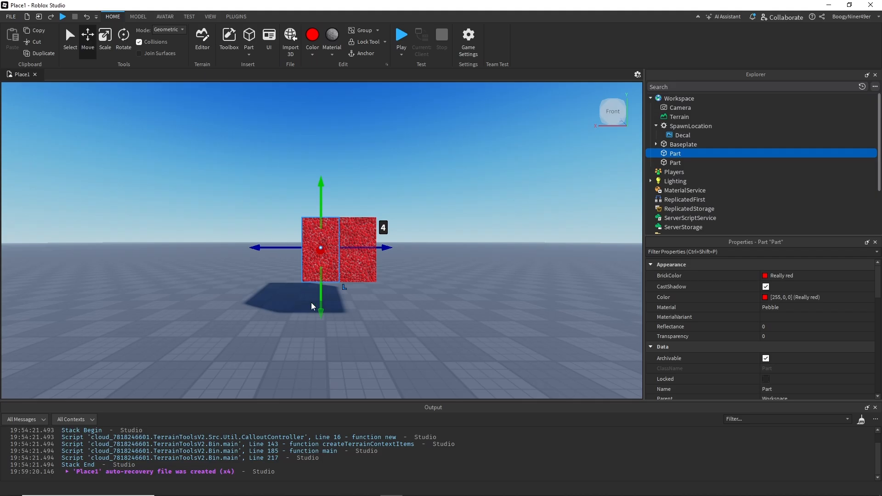
drag(256, 248, 212, 248)
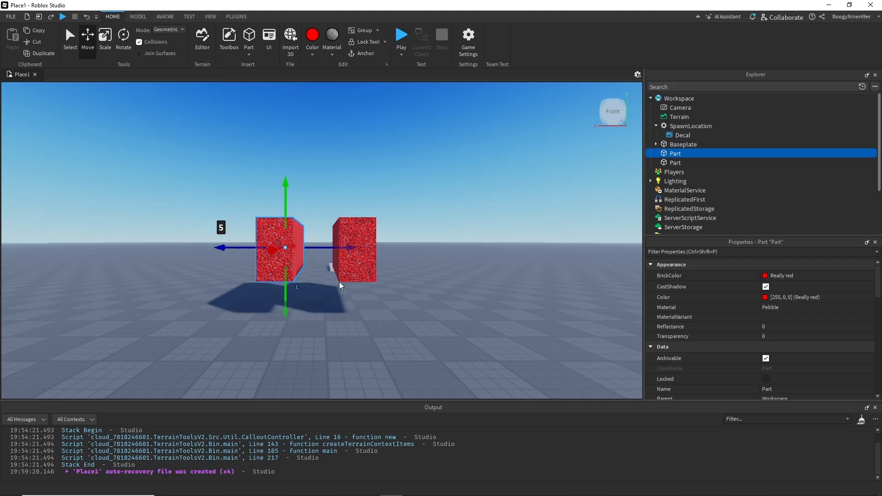
drag(351, 251, 390, 251)
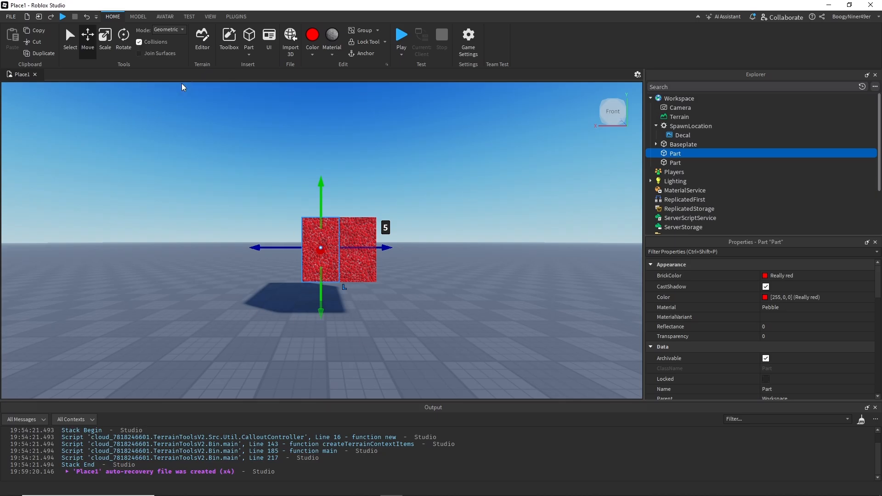
- Disable Collisions and try moving the left red block along its blue axis into the neighbouring block
click(138, 42)
mouse_move(375, 250)
mouse_down()
mouse_move(394, 253)
mouse_move(366, 255)
mouse_move(392, 256)
mouse_move(378, 258)
mouse_up()
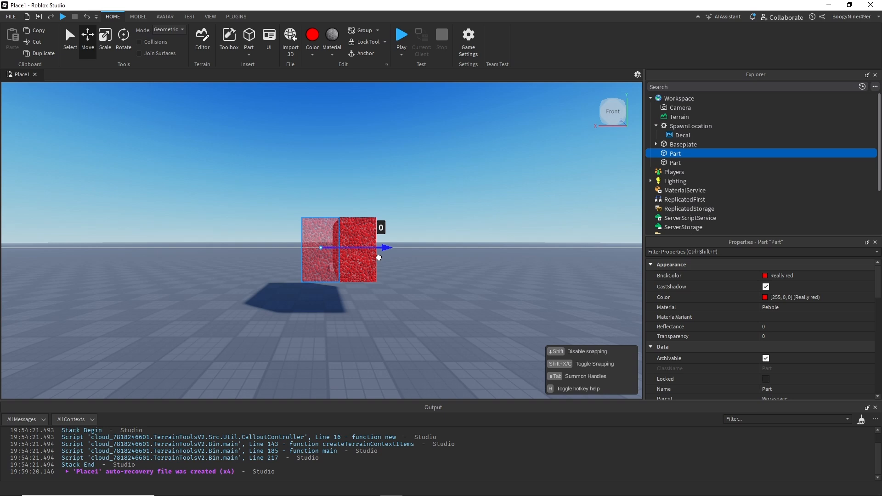
drag(381, 258, 381, 258)
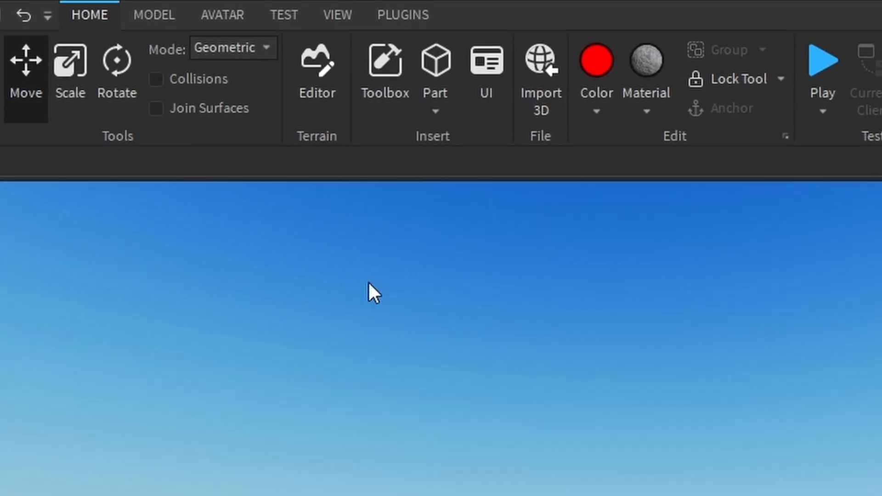
- With Join Surfaces enabled, move the left red block 4 studs along its blue axis against the other block and expand it in the hierarchy
click(156, 109)
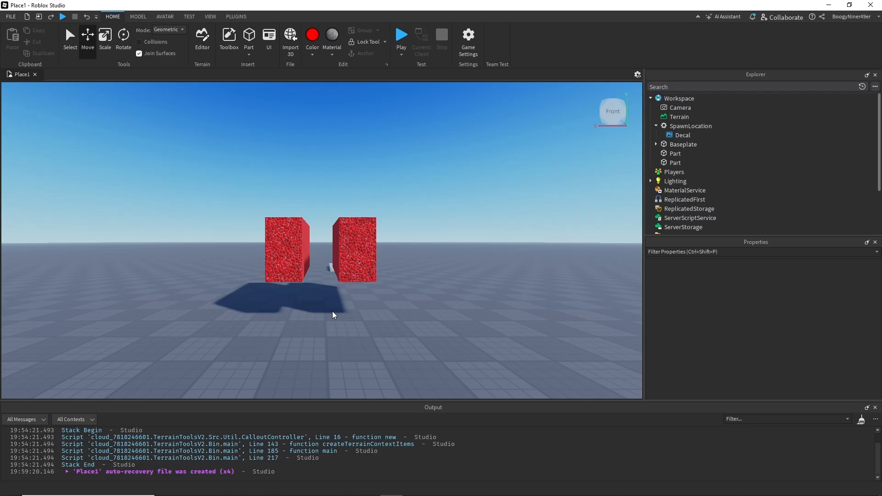
click(290, 252)
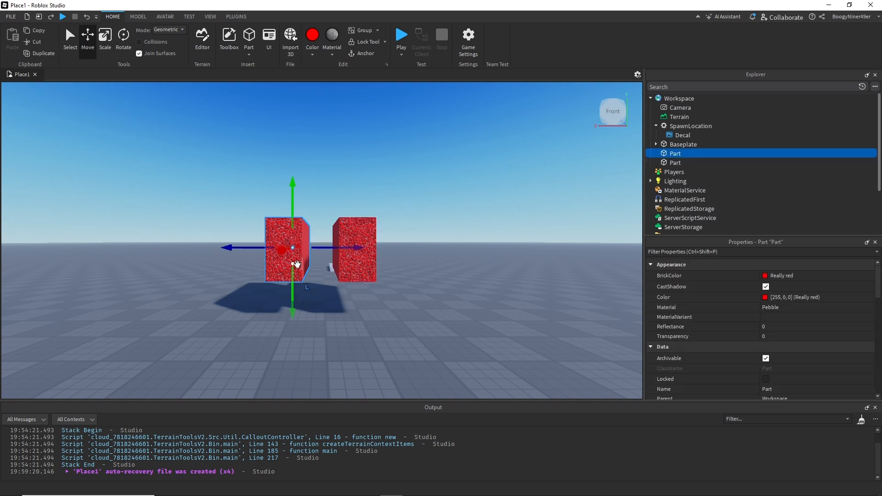
drag(356, 252, 381, 252)
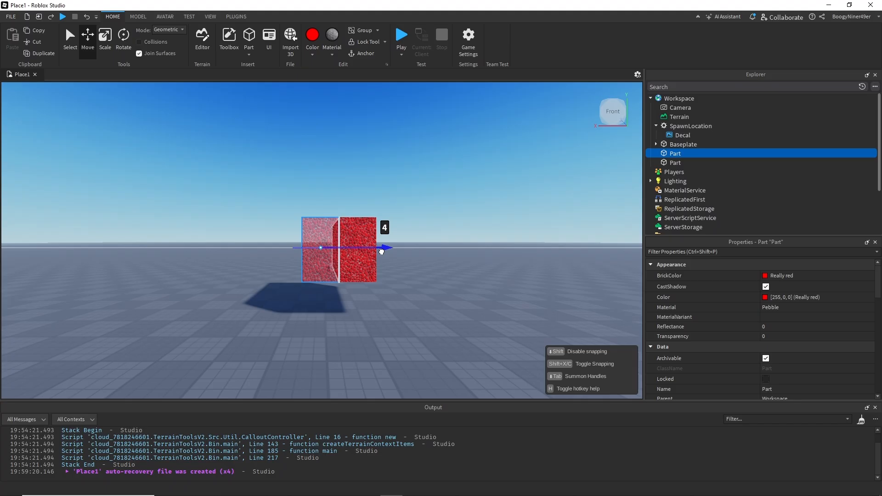
drag(381, 252, 382, 252)
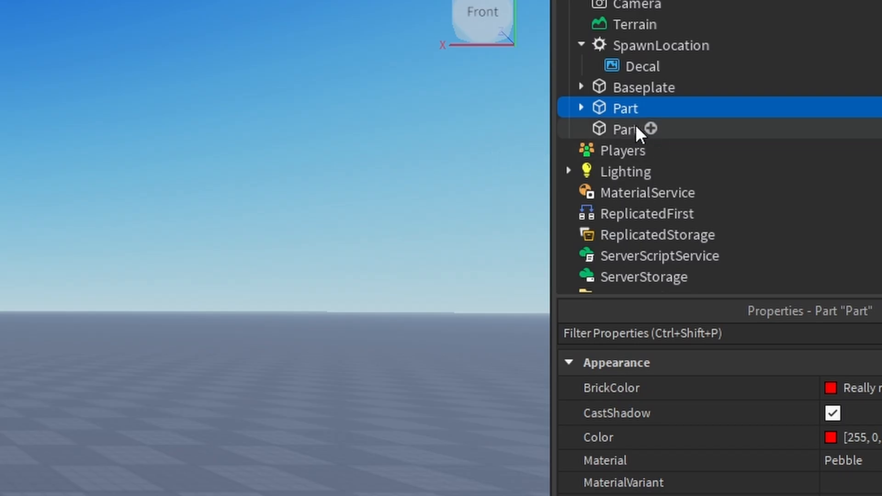
click(581, 109)
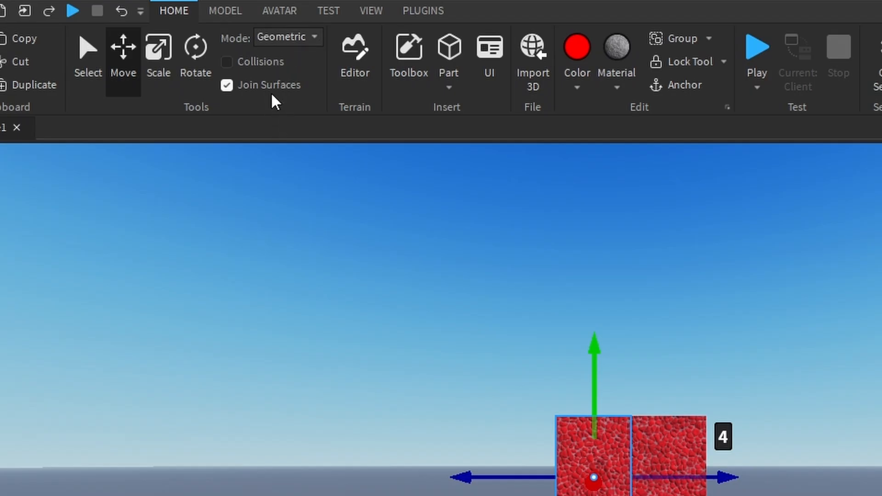
- Set the transform mode to Physical and move the joined red blocks 2 studs along the blue axis, away from the spawn location
click(317, 42)
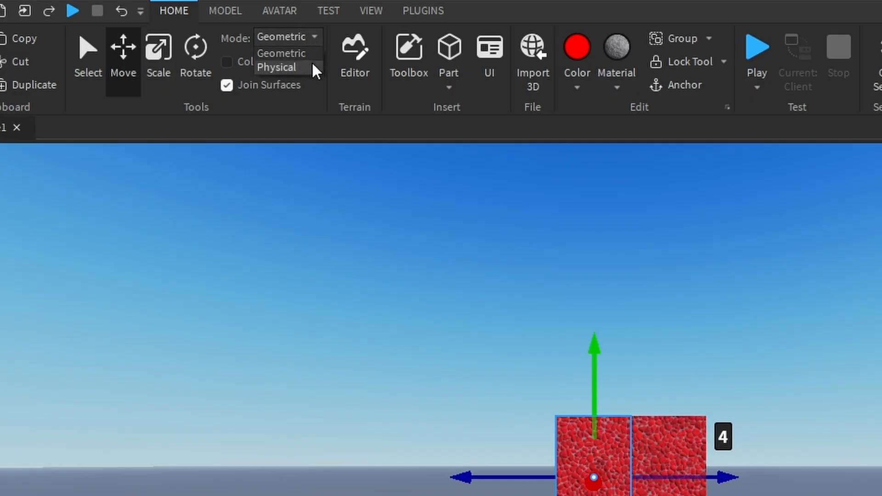
click(246, 43)
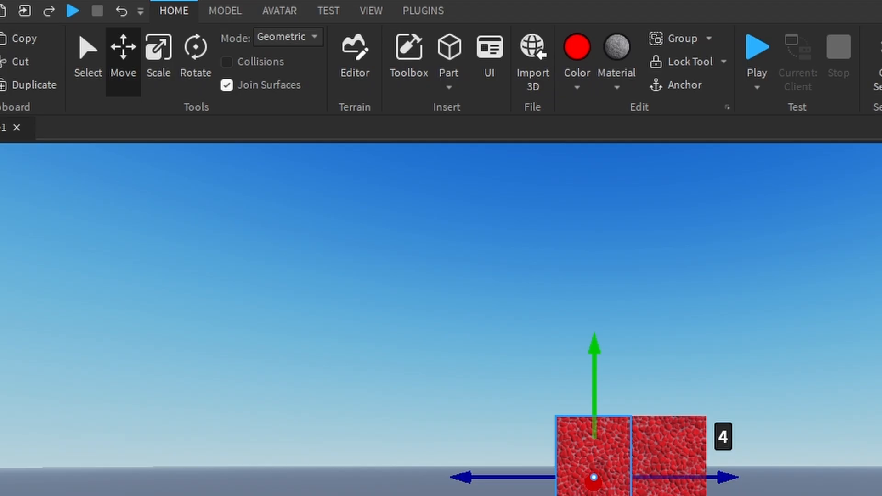
click(311, 38)
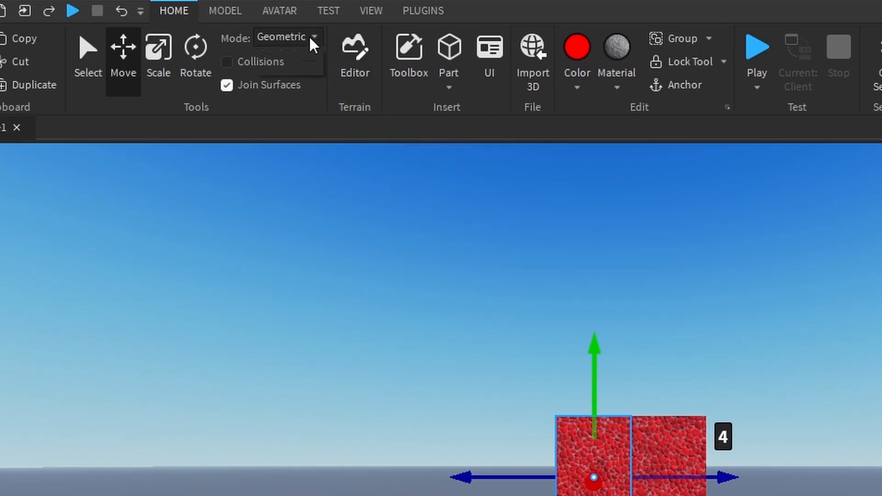
click(301, 64)
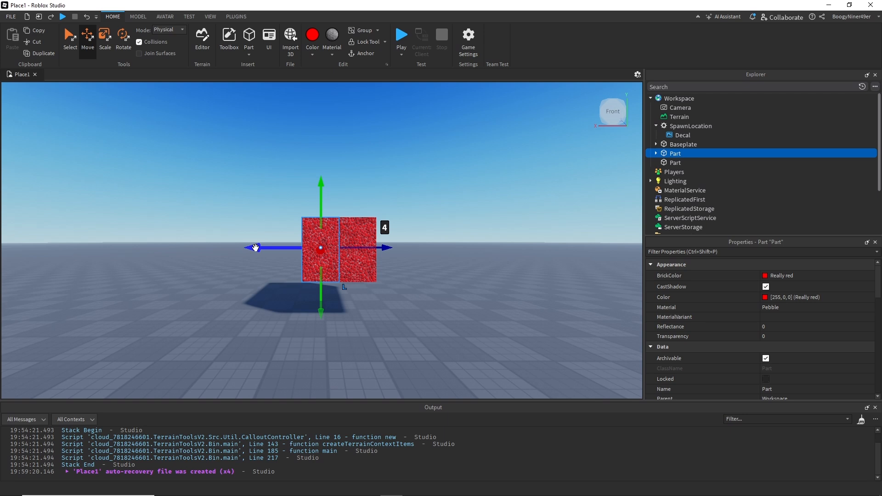
mouse_move(256, 248)
mouse_down()
mouse_move(196, 239)
mouse_move(265, 244)
mouse_move(235, 247)
mouse_move(243, 248)
mouse_up()
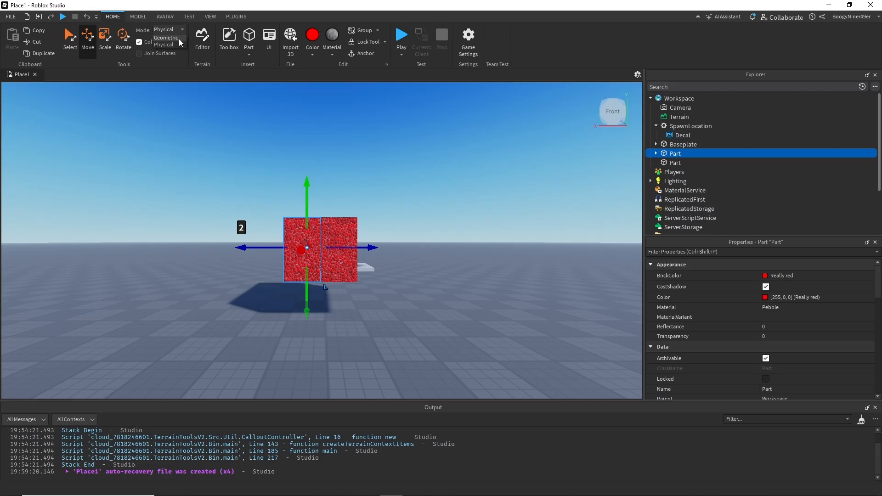
- Set the transform mode back to Geometric, move the red blocks further along the blue axis, and deselect them
click(179, 38)
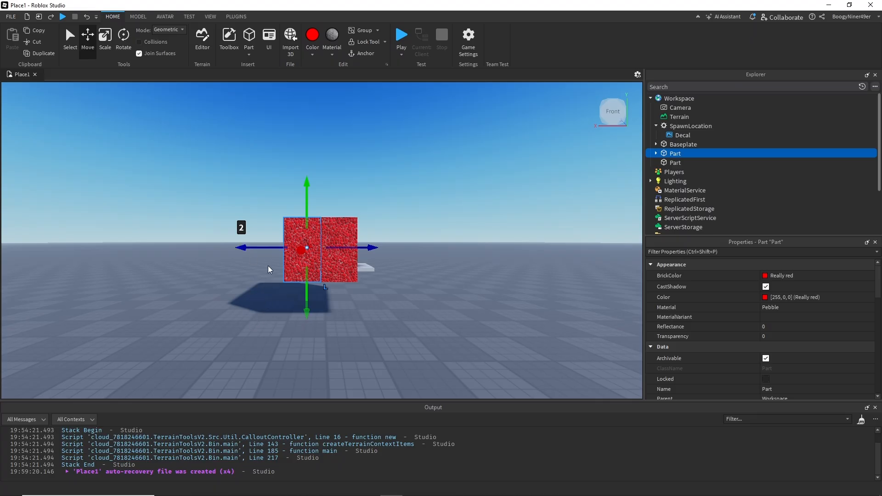
mouse_move(257, 248)
mouse_down()
mouse_move(230, 248)
mouse_move(256, 248)
mouse_up()
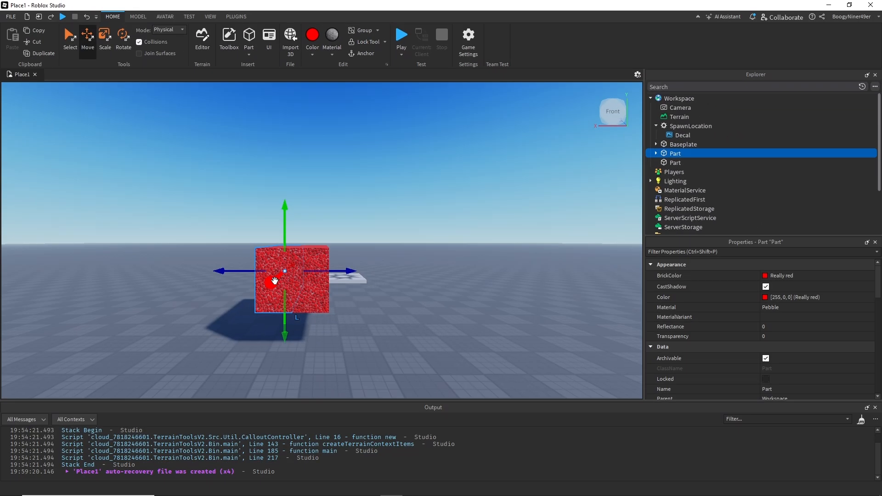
click(385, 299)
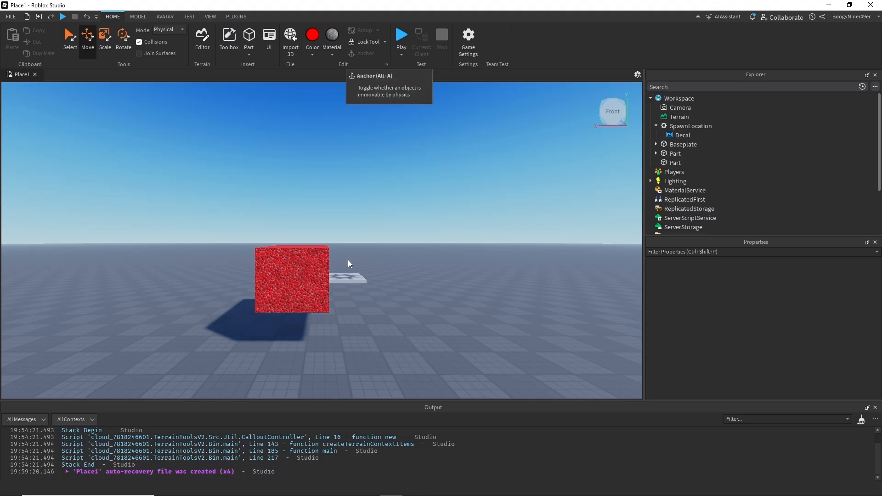
- Anchor the left red block and try to move it down along its green axis in Physical mode
click(281, 285)
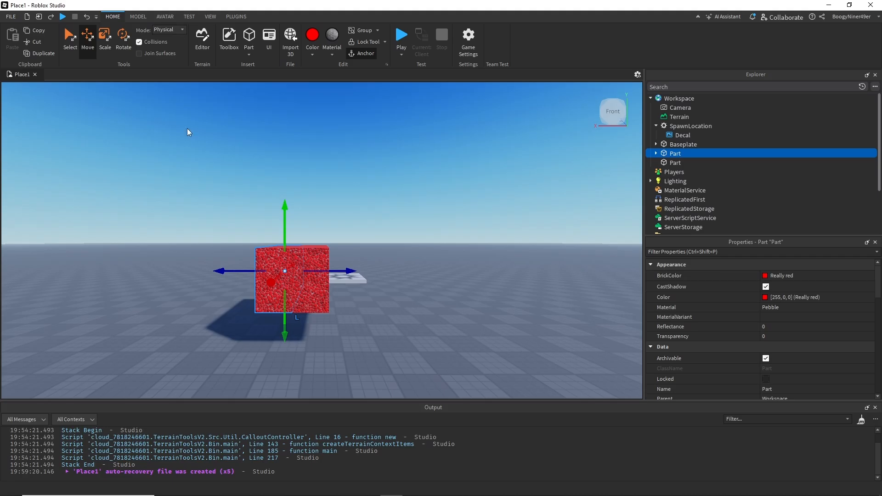
drag(284, 336, 285, 339)
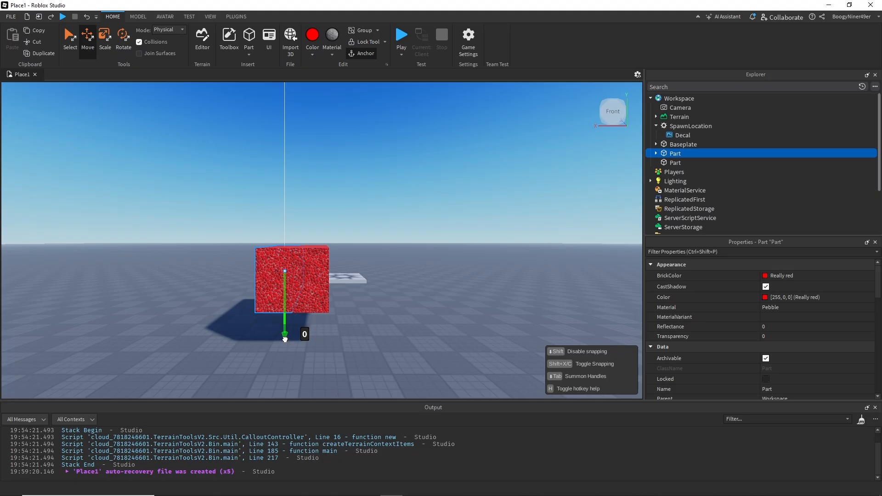
mouse_move(285, 339)
mouse_down()
mouse_move(283, 321)
mouse_move(285, 339)
mouse_up()
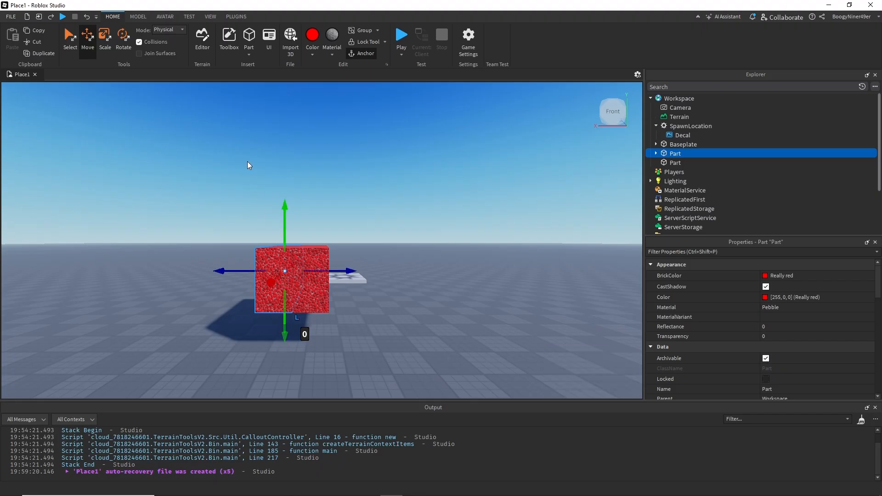
- Set the transform mode to Geometric and try moving the anchored red block along its green axis
click(165, 31)
click(173, 40)
mouse_move(282, 221)
mouse_down()
mouse_move(270, 209)
mouse_move(274, 199)
mouse_move(272, 225)
mouse_up()
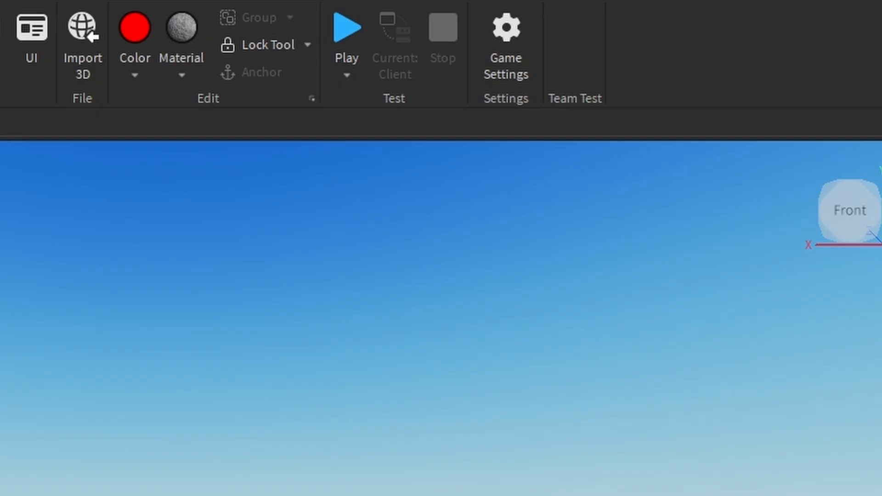
- Lock the left red block with the Lock Tool and test selecting it and its unlocked neighbour with the Select tool
click(69, 495)
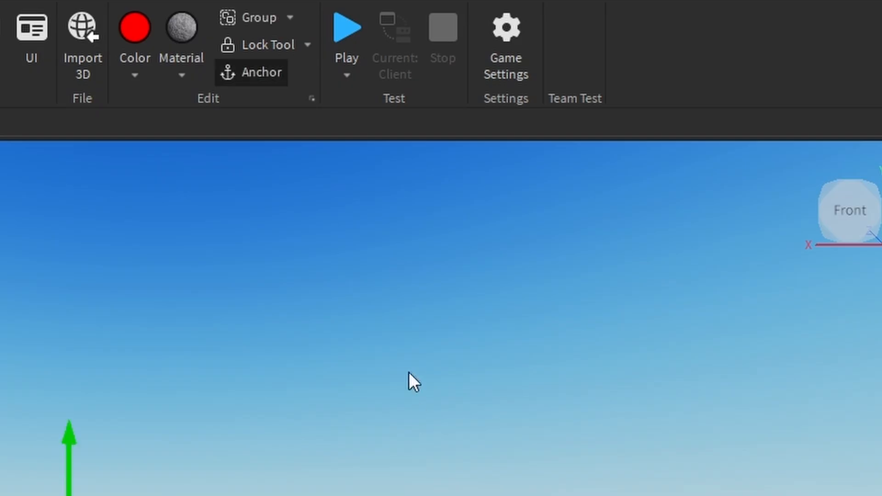
click(307, 44)
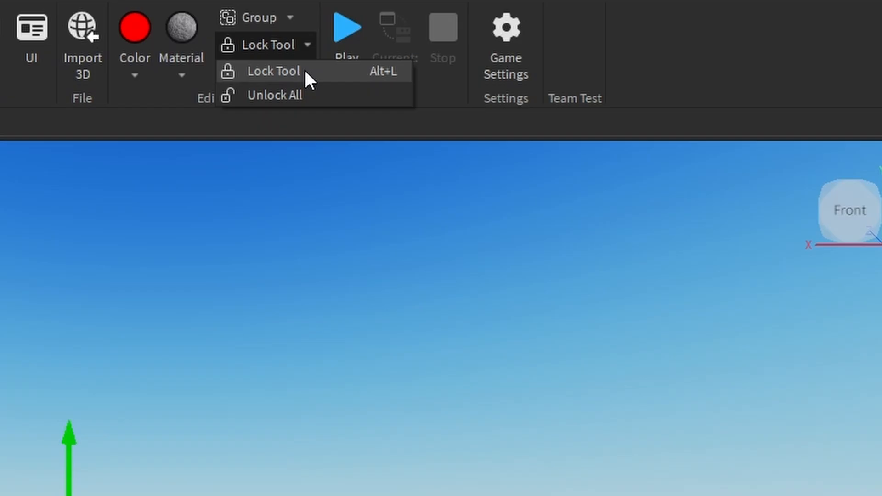
click(306, 72)
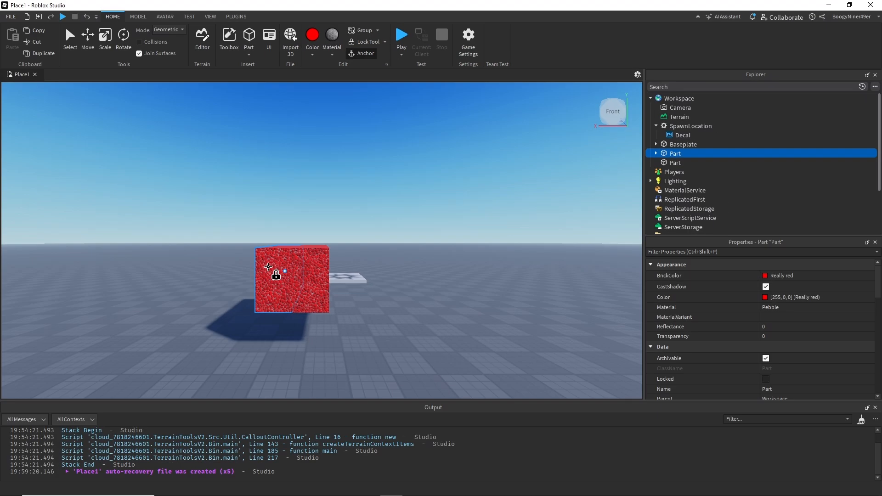
click(149, 424)
click(70, 36)
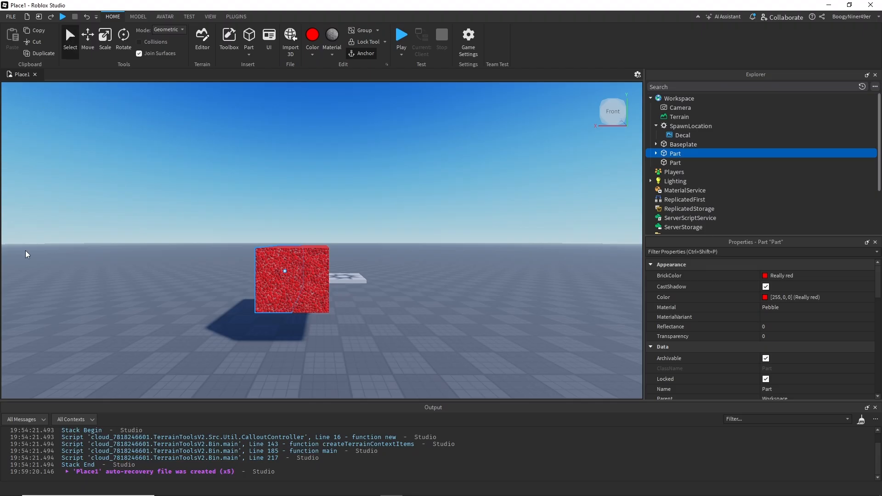
click(274, 287)
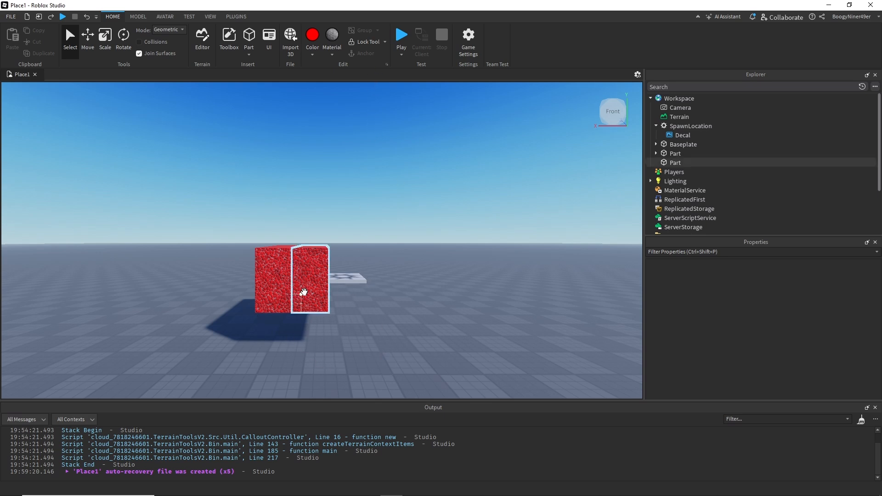
click(312, 276)
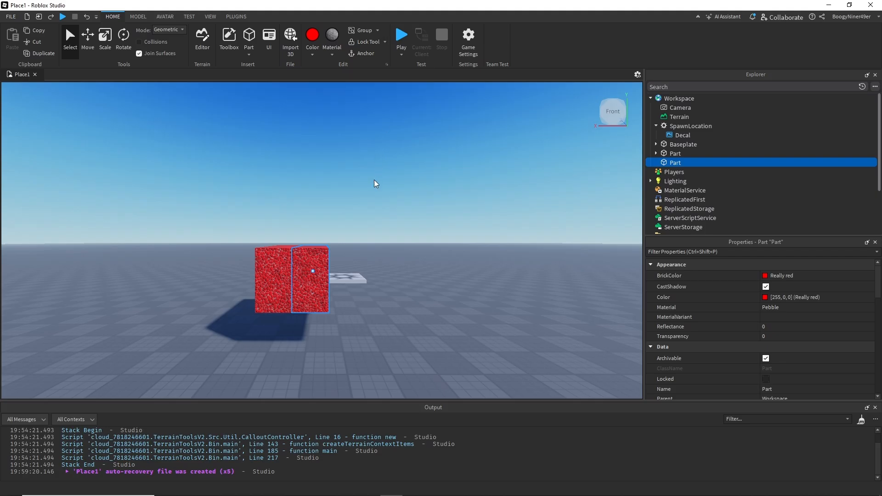
- Unlock all parts and check that the left red block and the baseplate can be selected
click(385, 42)
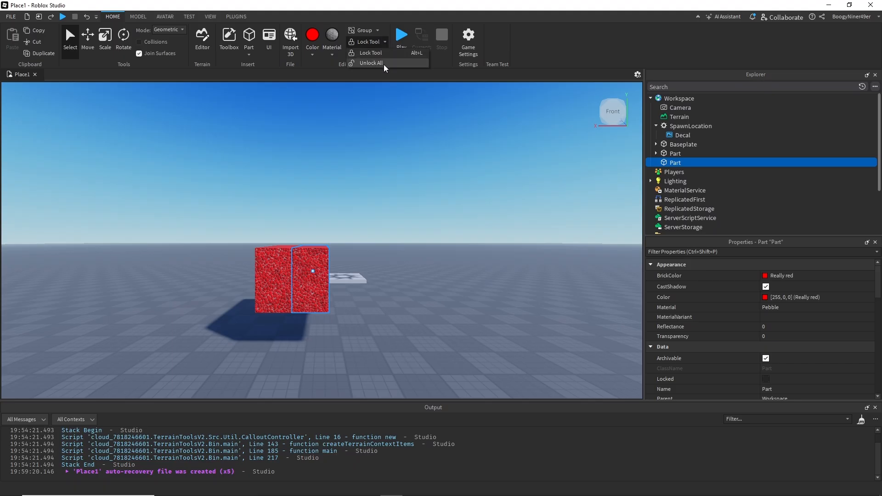
click(385, 64)
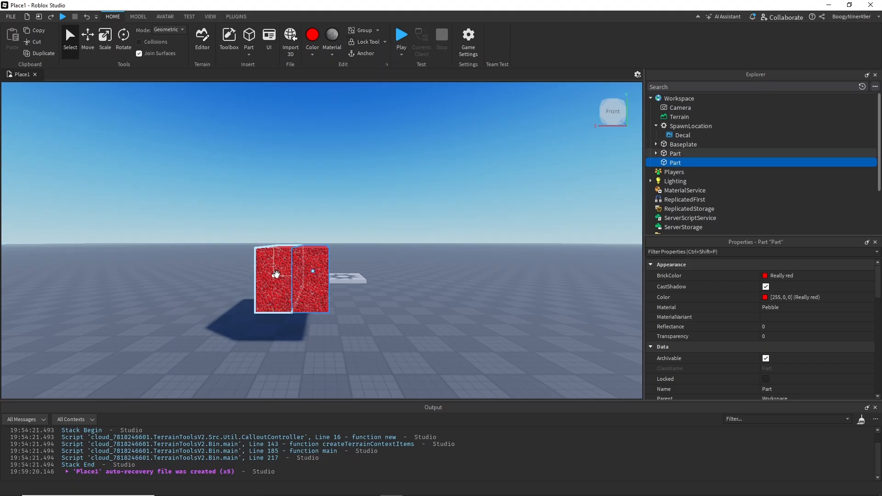
click(269, 280)
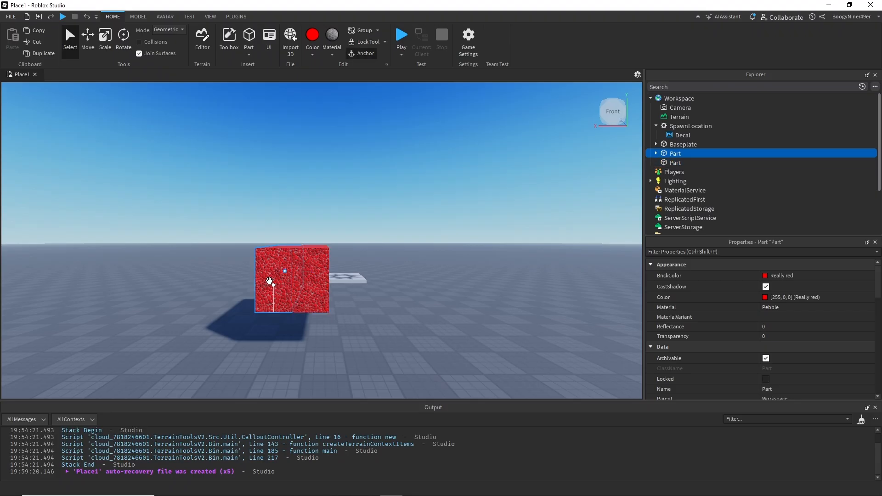
click(247, 397)
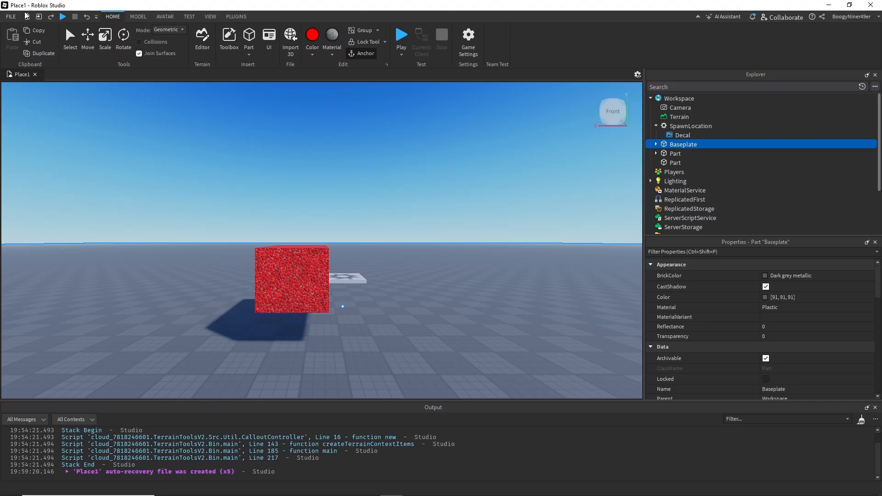
- Select both red blocks together with the baseplate using the Select tool to check that they are unlocked
click(73, 43)
ctrl+click(264, 281)
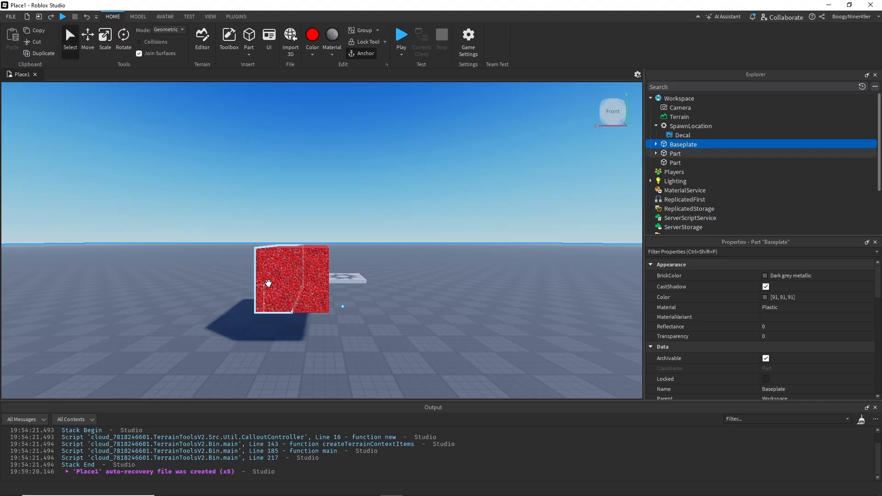
ctrl+click(308, 279)
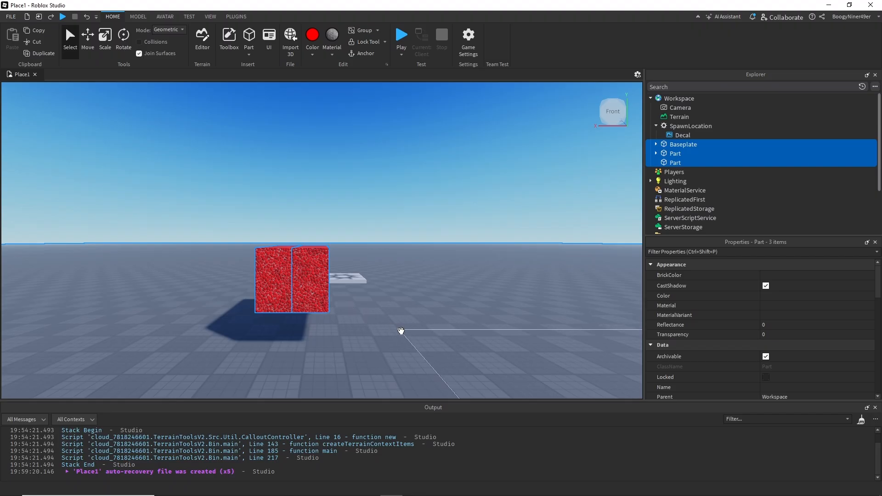
ctrl+click(399, 330)
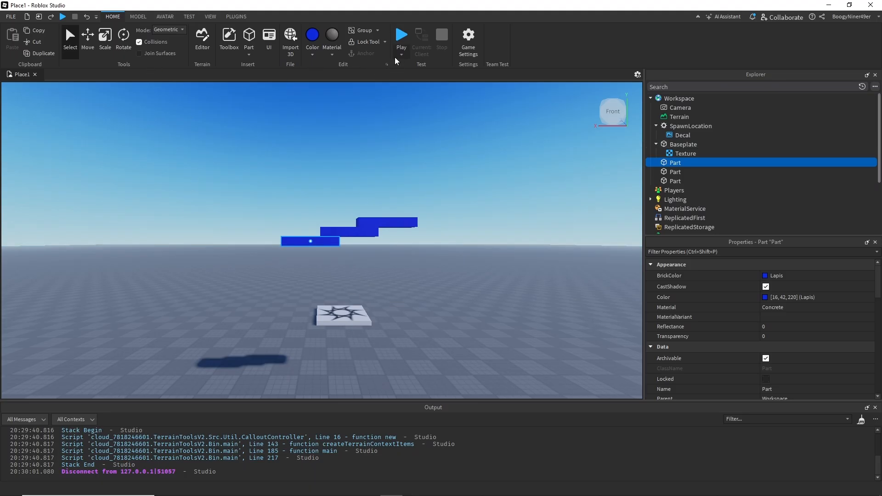
- Playtest the three unjoined, unanchored blue parts to see how they fall, and stop the test
click(400, 40)
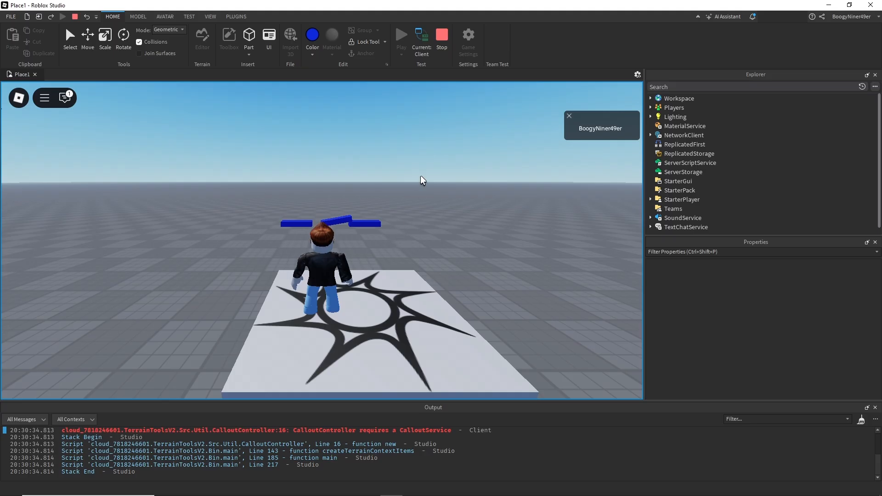
click(444, 41)
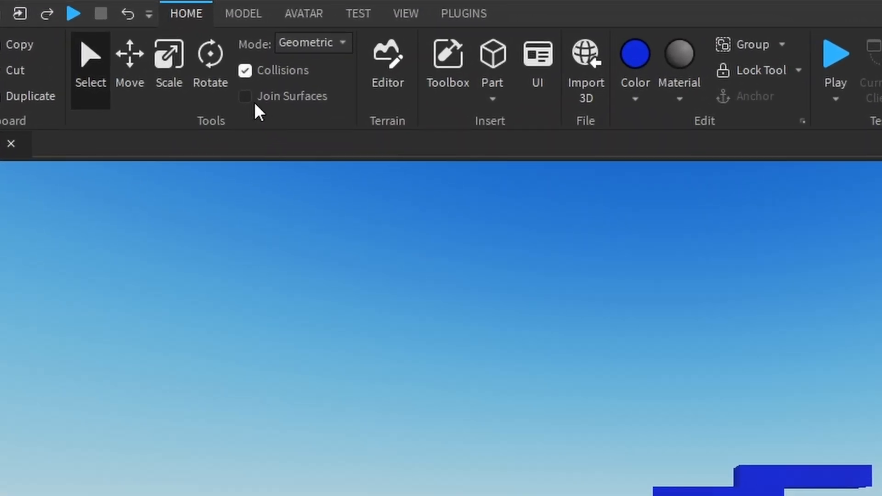
- Enable Join Surfaces, weld the highest blue part to the middle one by nudging it in place, and expand that part in the hierarchy
click(245, 96)
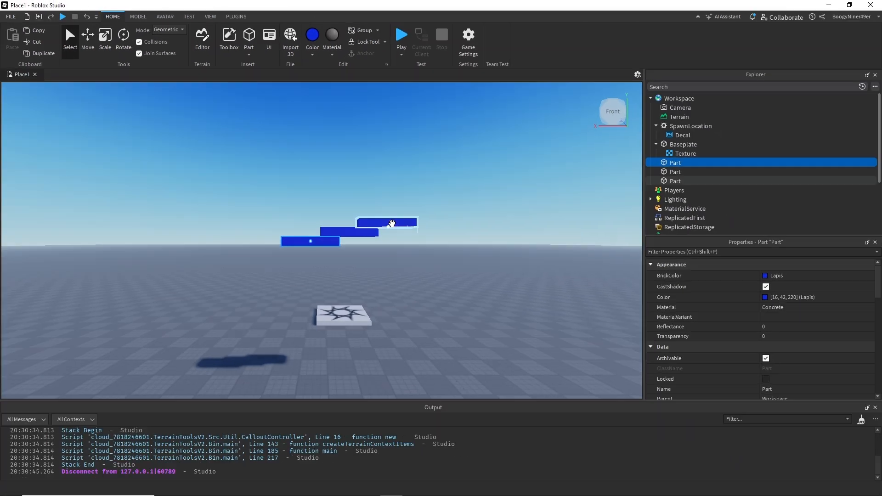
click(392, 223)
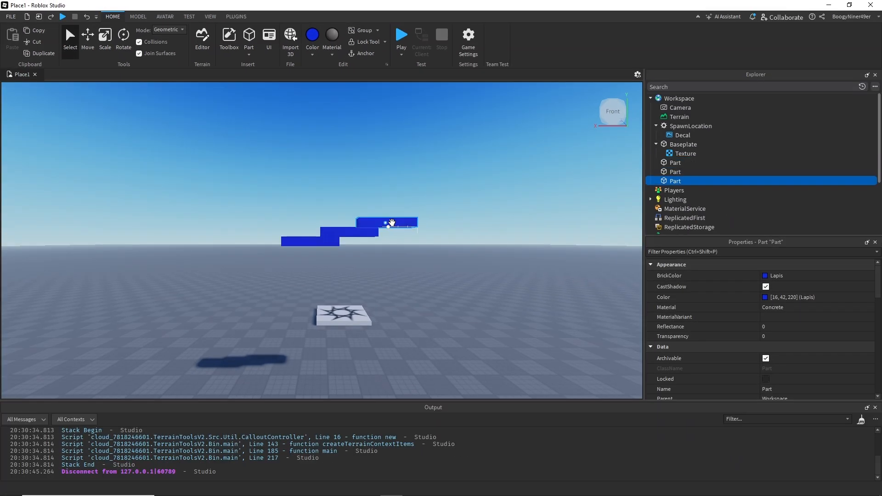
click(87, 40)
mouse_move(385, 193)
mouse_down()
mouse_move(385, 182)
mouse_move(386, 190)
mouse_up()
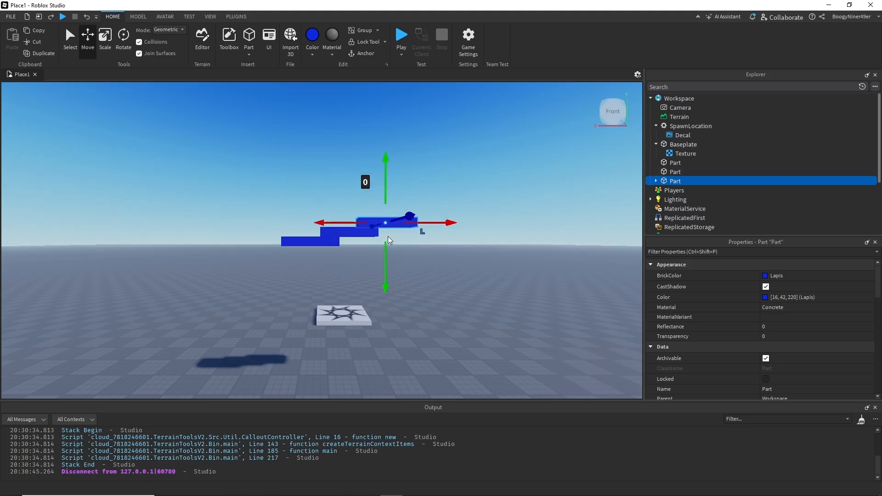
click(656, 181)
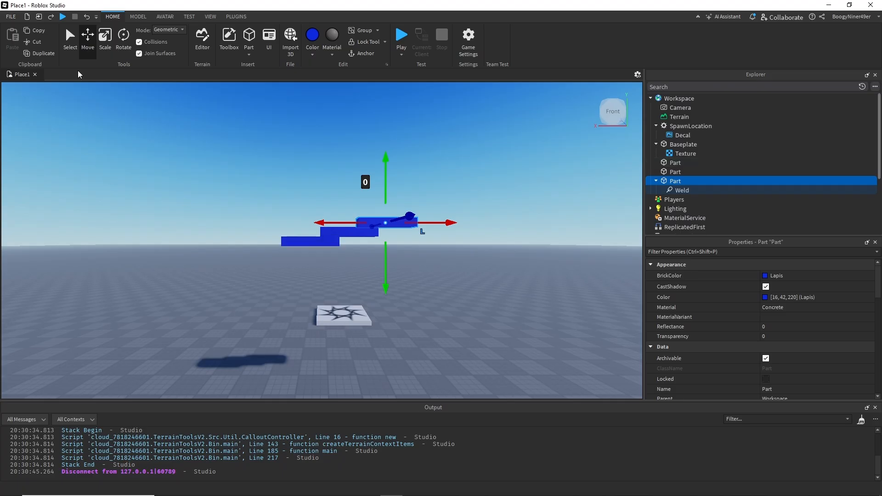
- Weld the lowest blue part to the middle one by nudging it in place along its green axis
click(69, 37)
click(311, 242)
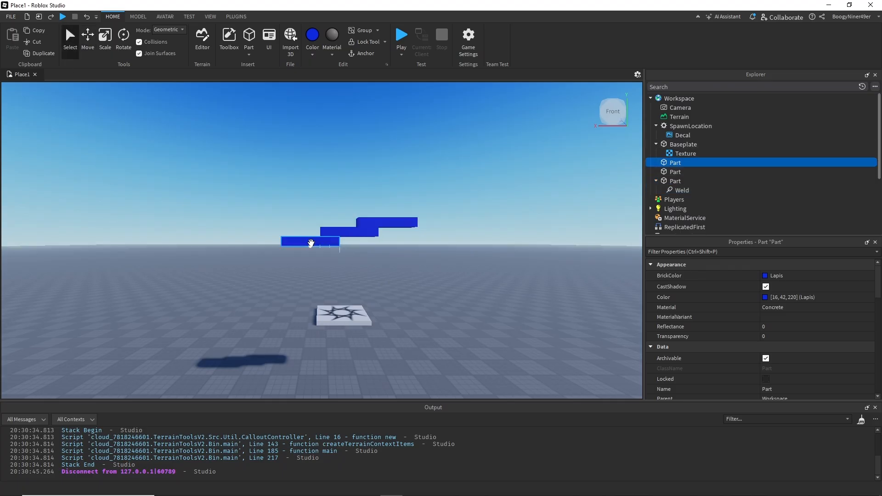
click(88, 37)
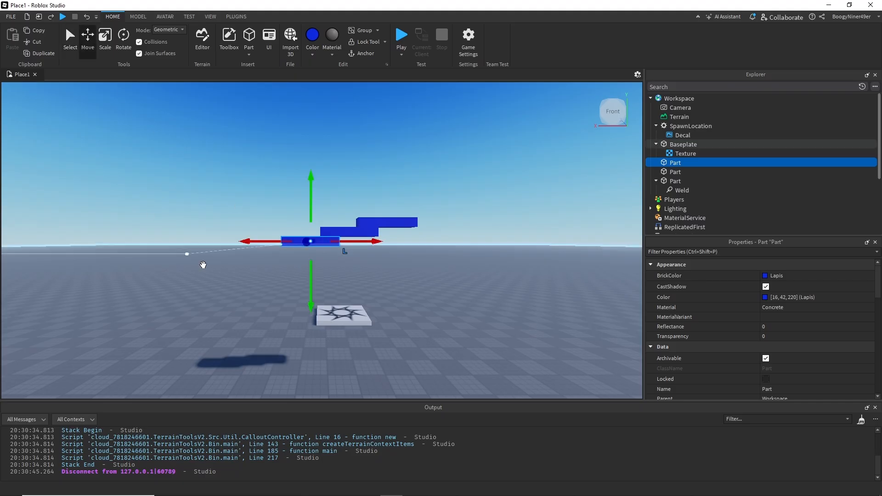
drag(310, 275, 306, 271)
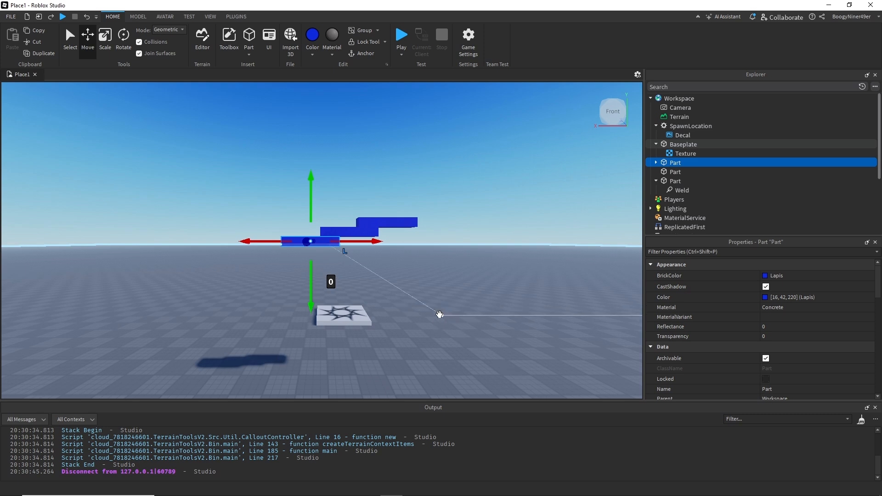
- Playtest the welded blue parts, walk the character over and around them, and stop the test
click(406, 42)
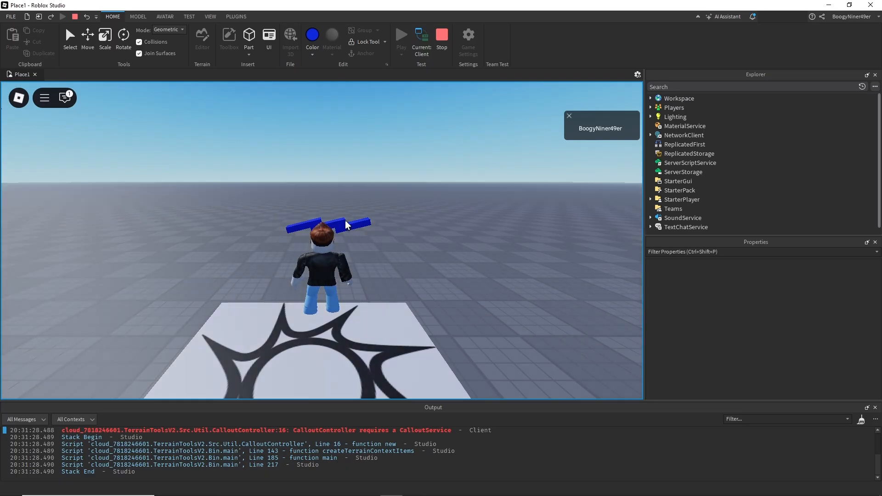
key(d)
key(s)
key(a)
key(w)
key(d)
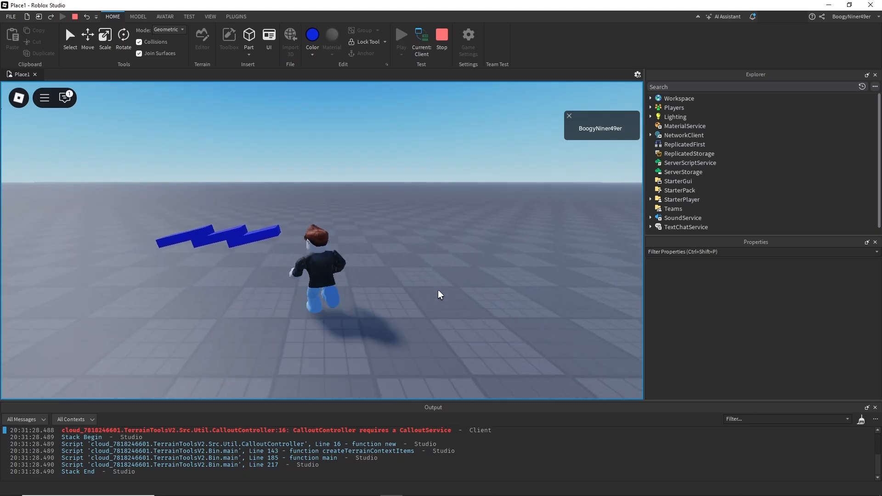
key(w)
key(w)
key(d)
key(s)
key(a)
key(w)
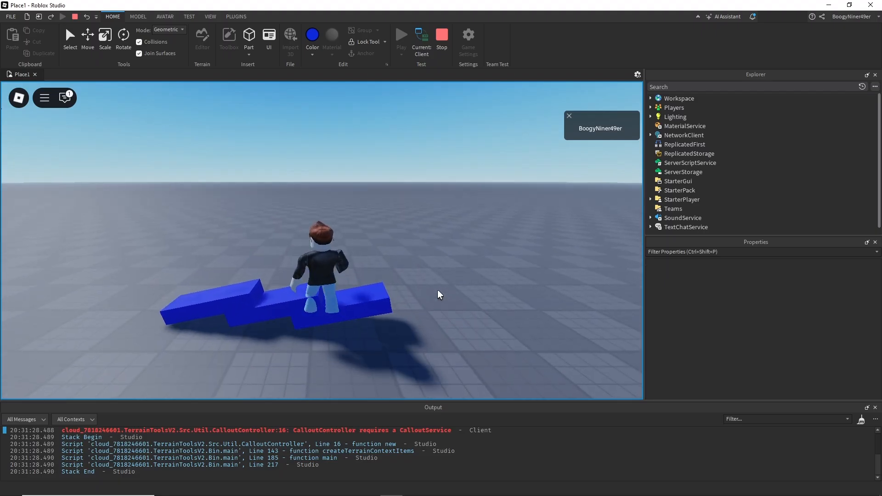
key(d)
key(a)
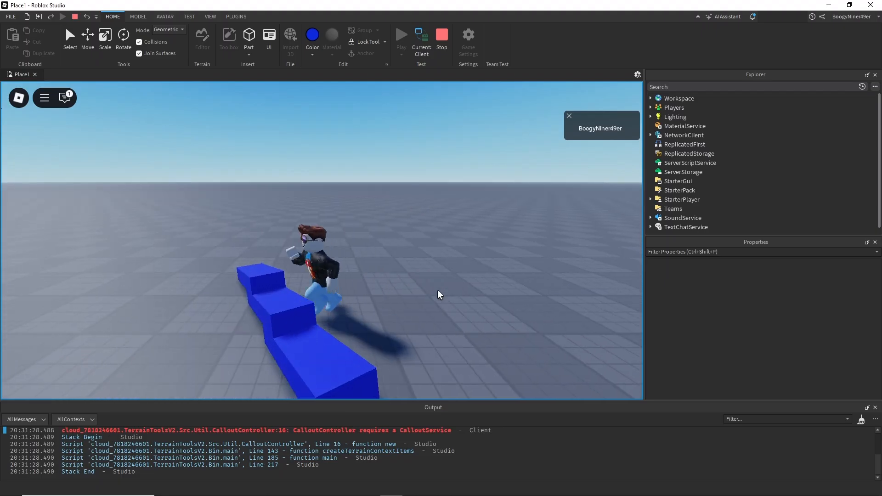
key(a)
key(w)
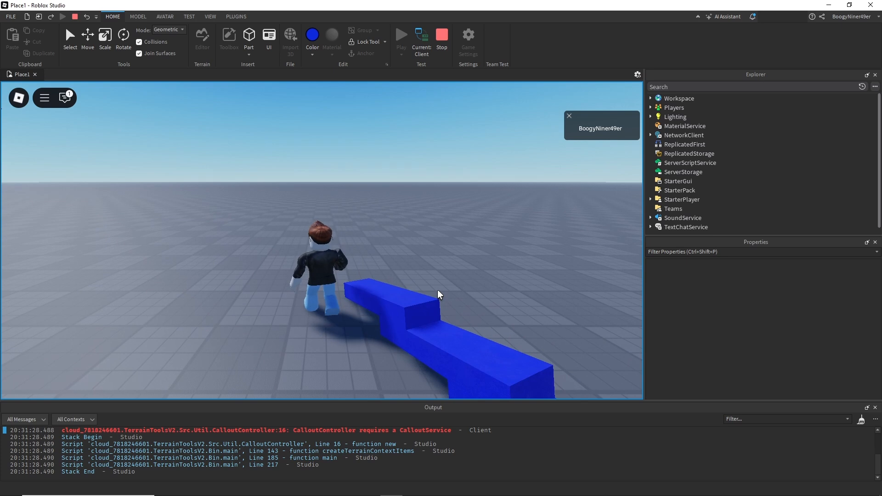
key(d)
key(s)
key(d)
key(a)
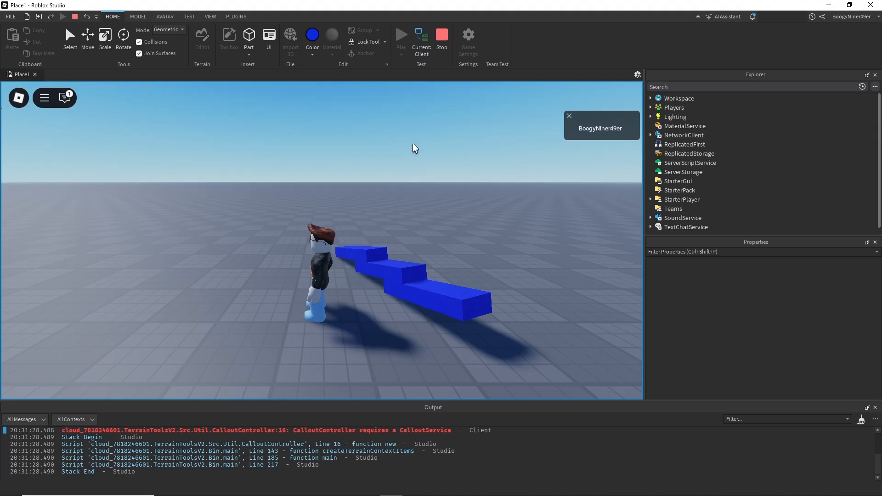
click(442, 35)
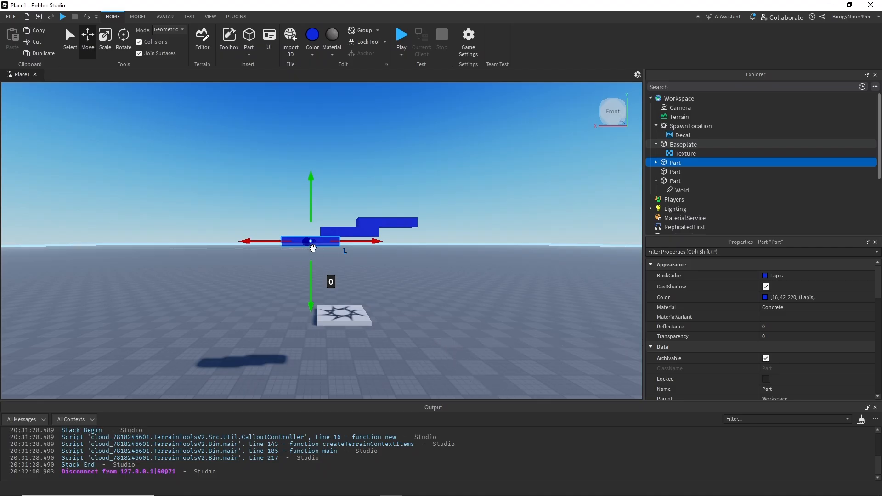
- Anchor the lowest blue part and playtest the welded group to see whether it stays up, and stop the test
click(70, 40)
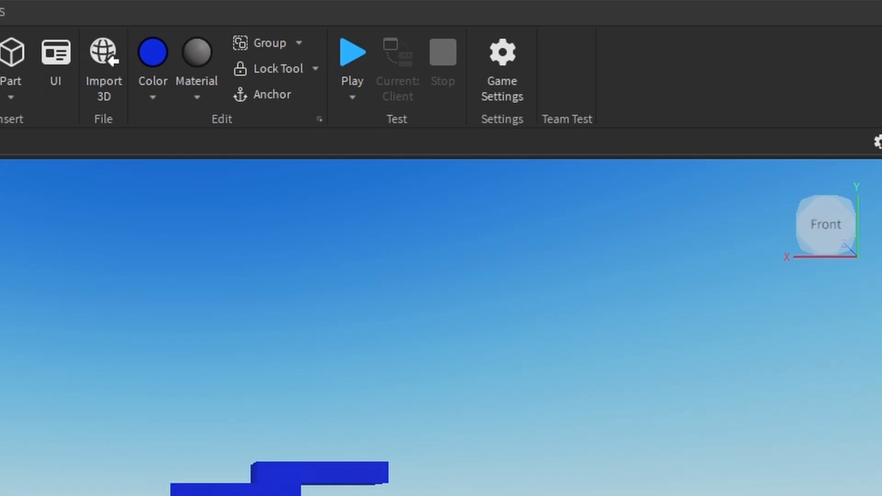
click(270, 102)
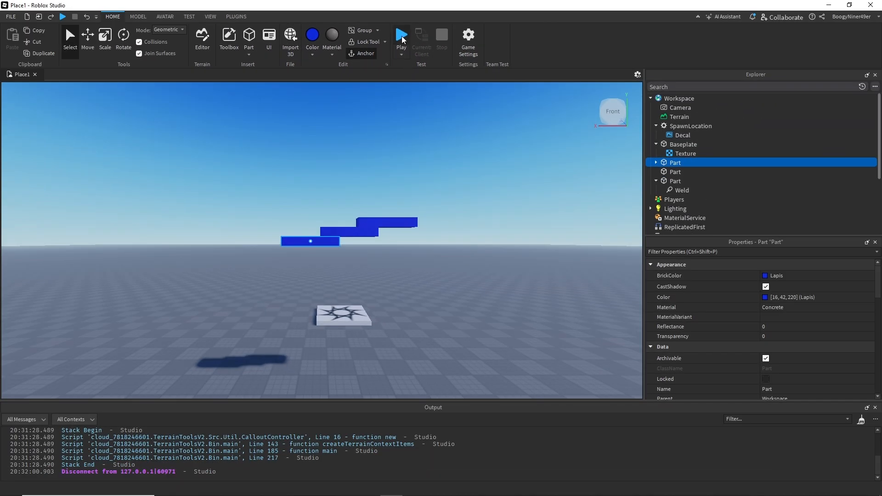
click(401, 36)
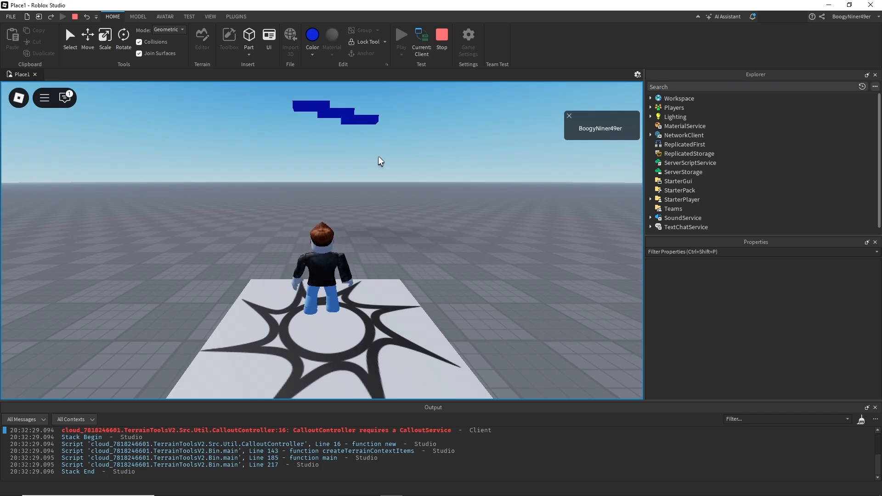
key(shift+F5)
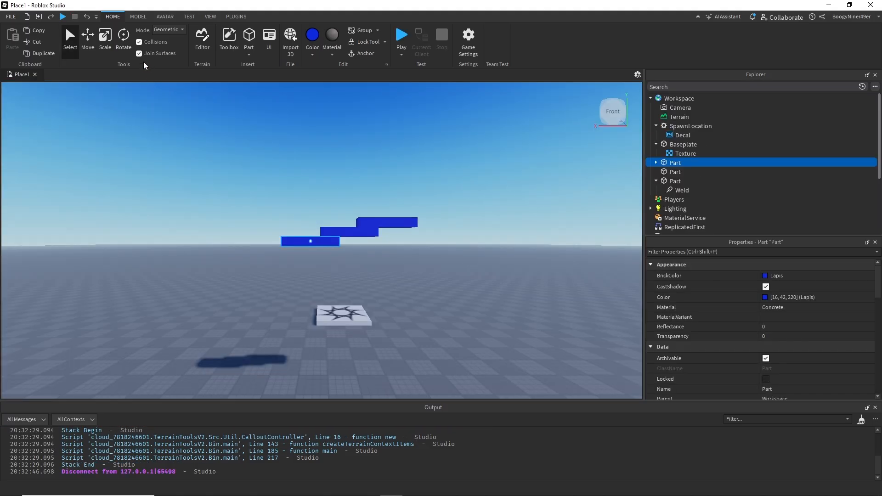
- With Join Surfaces off, break the welds by moving the highest blue part up 2 studs and the lowest one down 1 stud
click(382, 222)
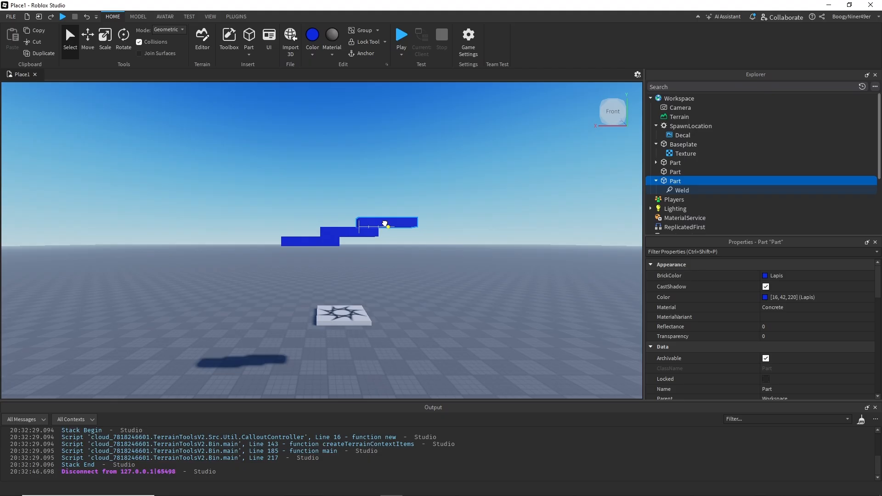
click(88, 41)
drag(385, 168, 361, 149)
click(311, 242)
drag(313, 263, 313, 273)
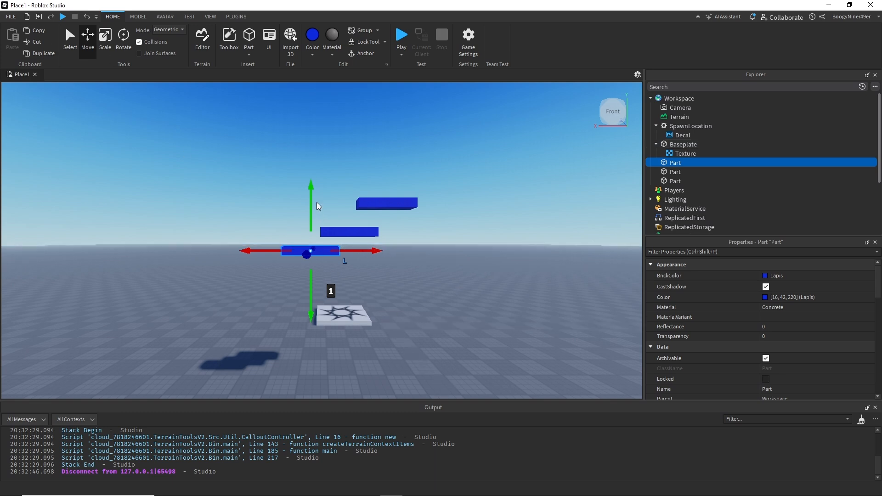
- Restore the staircase by moving the lowest blue part up 1 stud and the highest one down 2 studs
drag(312, 187, 312, 181)
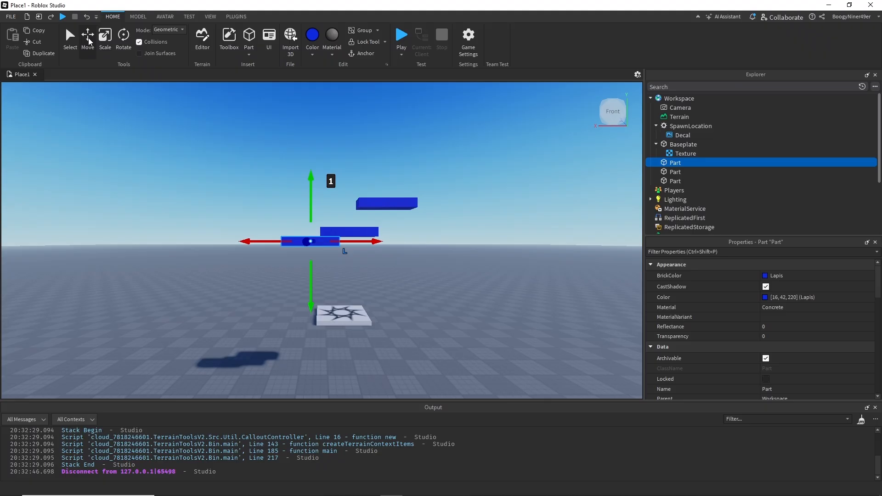
click(388, 203)
drag(386, 251, 384, 271)
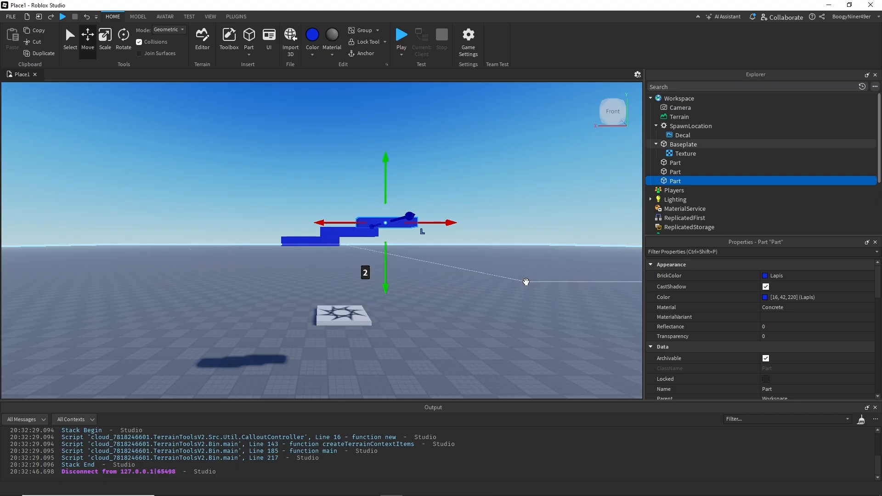
click(527, 282)
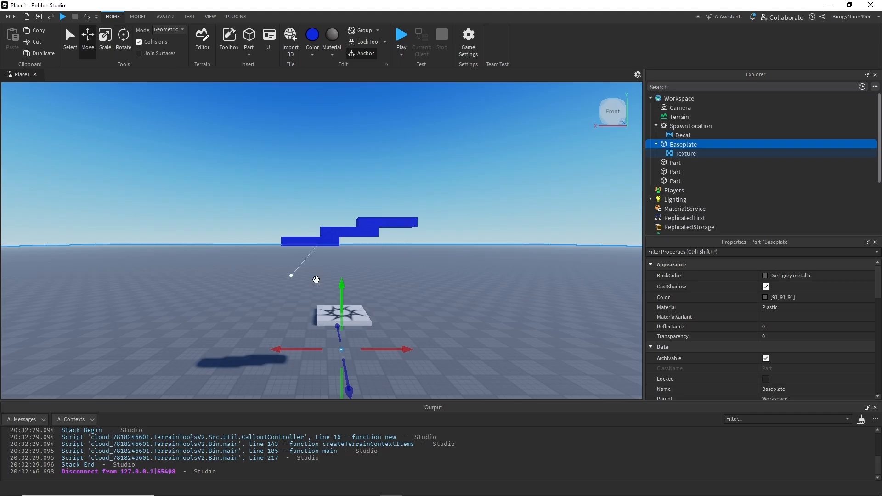
- Anchor only the lowest blue part, playtest the unjoined parts to compare which ones fall, and stop the test
click(300, 242)
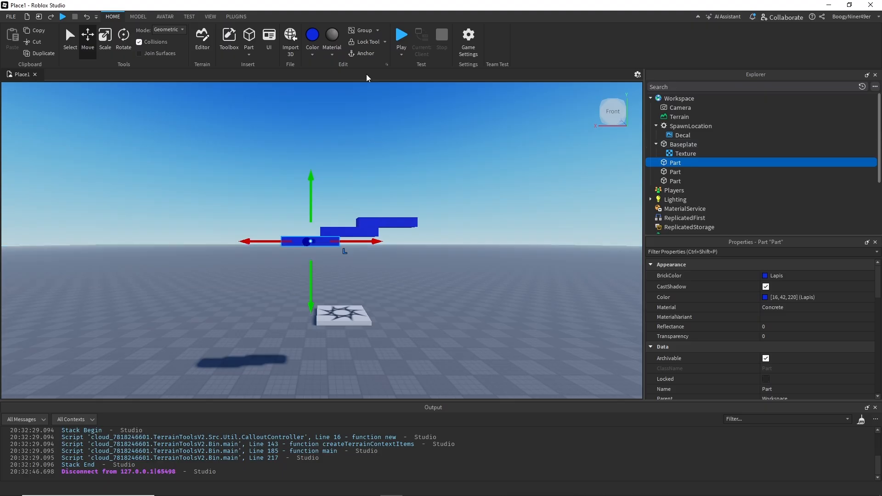
click(449, 326)
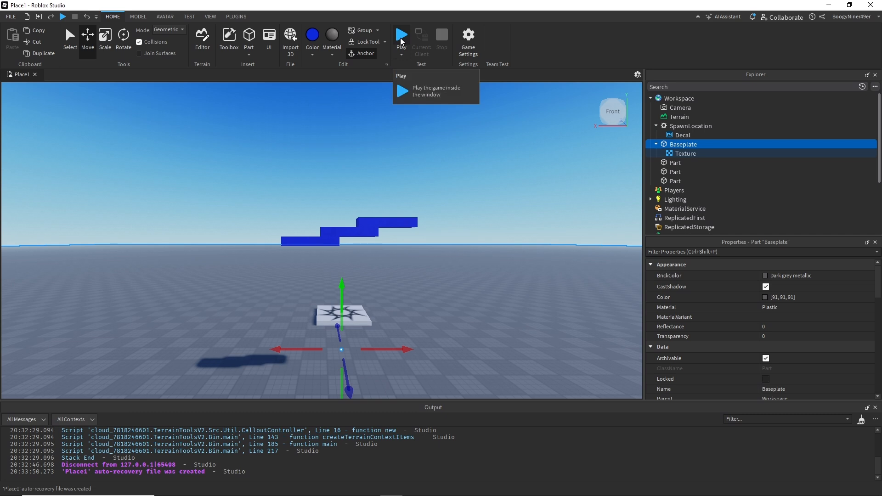
click(401, 36)
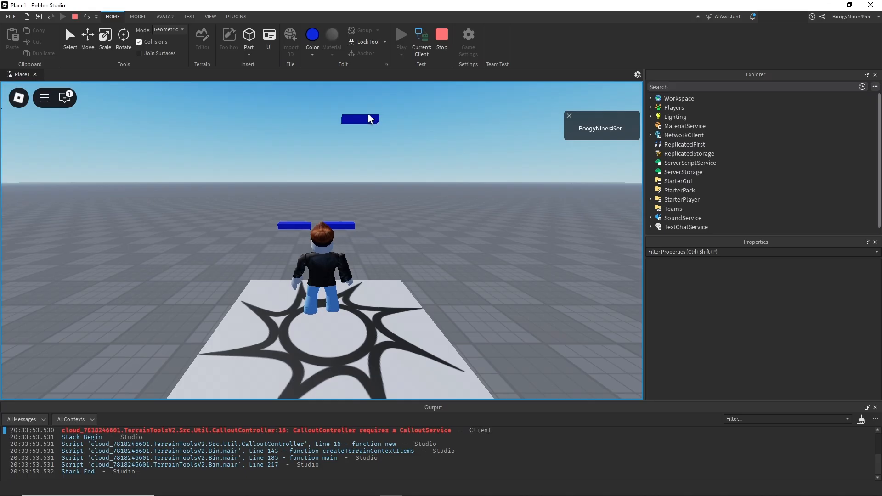
key(s)
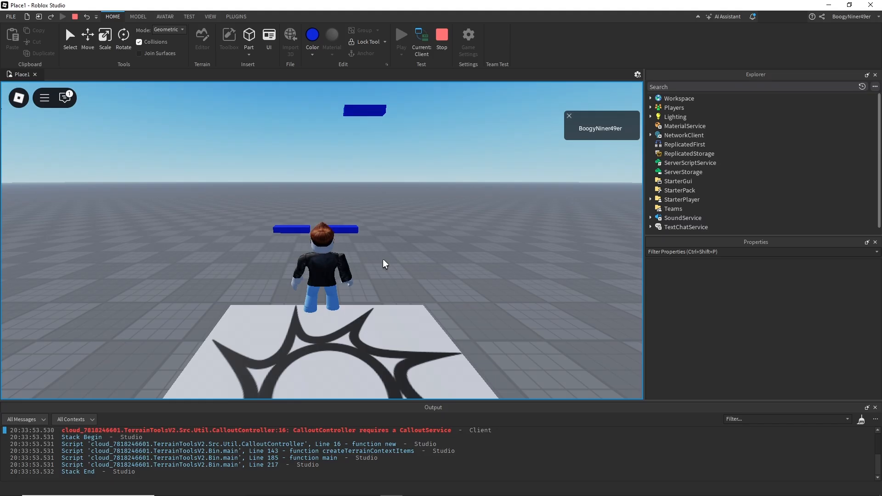
key(shift+F5)
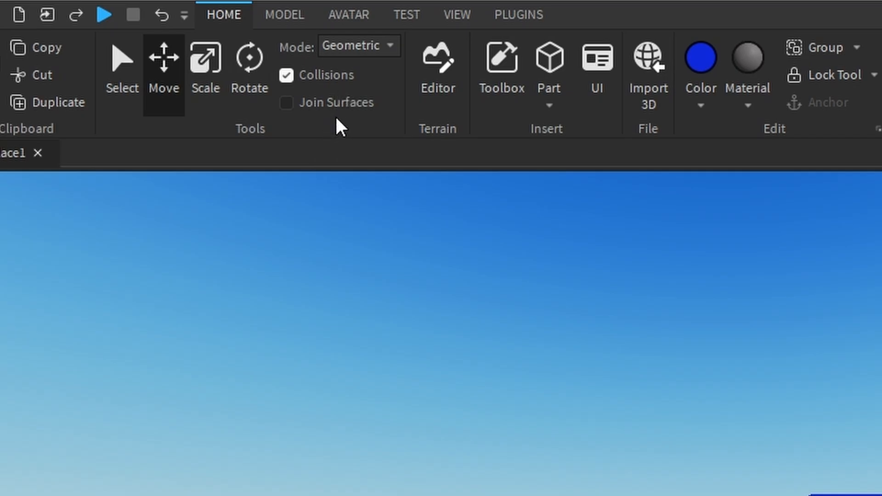
- Examine the available transform modes, Geometric and Physical
click(382, 46)
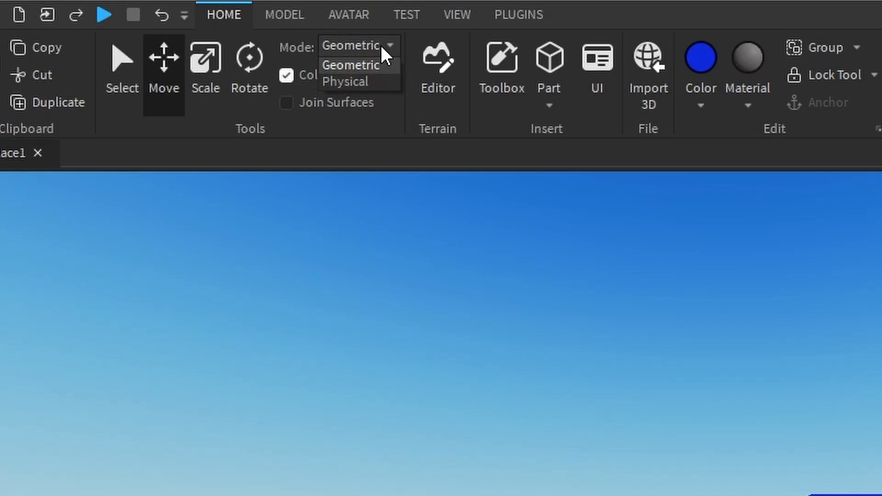
click(368, 82)
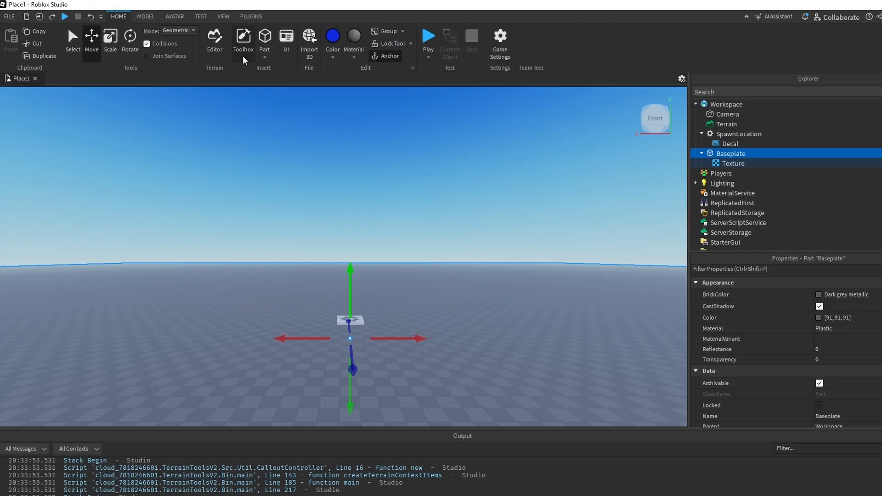
- Try inserting the Car model from the Toolbox beside the spawn location, dismiss its script notice, and close the Toolbox
click(500, 102)
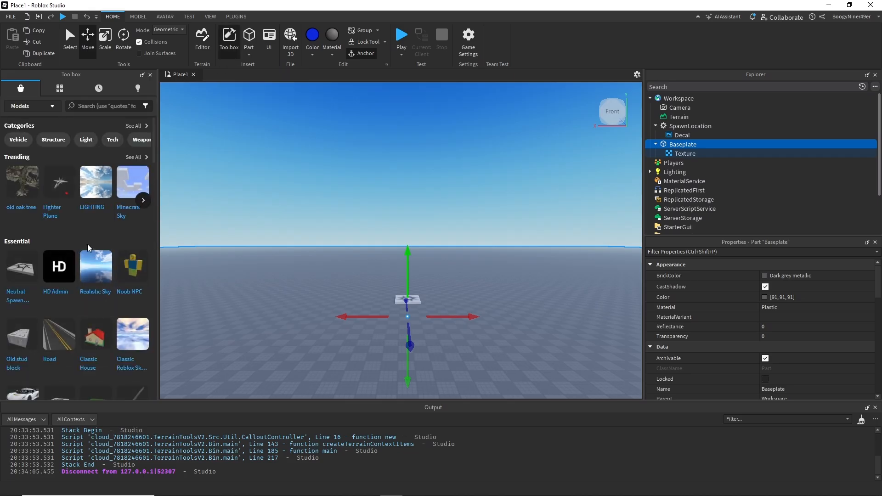
drag(158, 242, 248, 239)
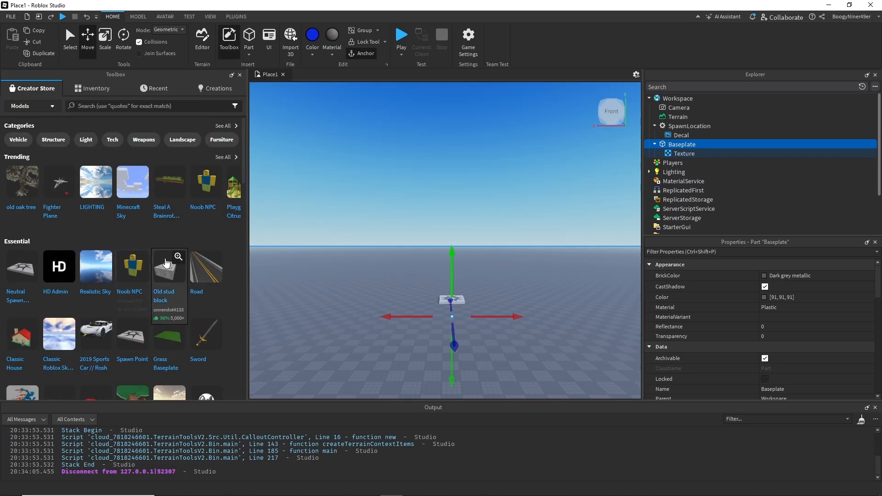
mouse_move(211, 349)
scroll(211, 349, down, 5)
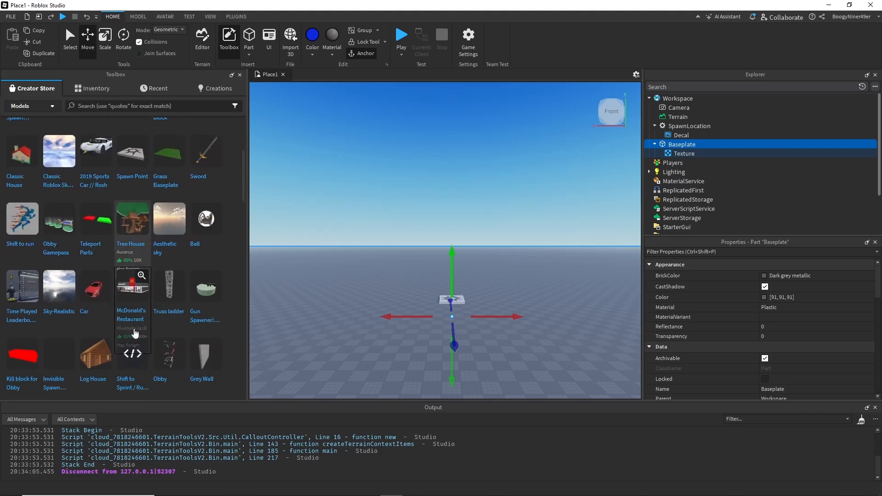
drag(99, 274, 416, 326)
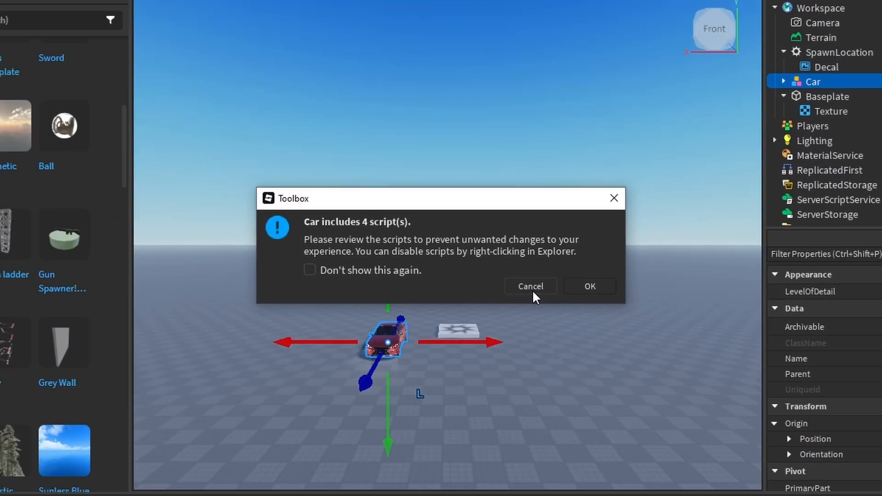
click(586, 310)
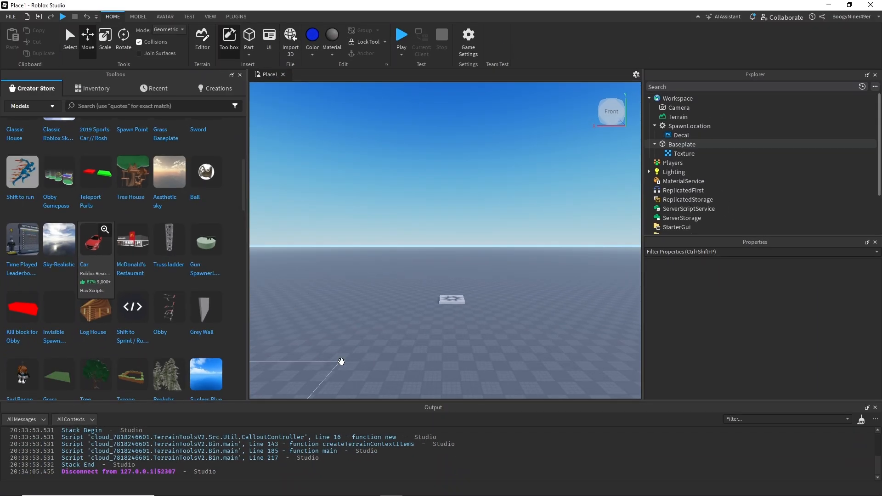
click(239, 75)
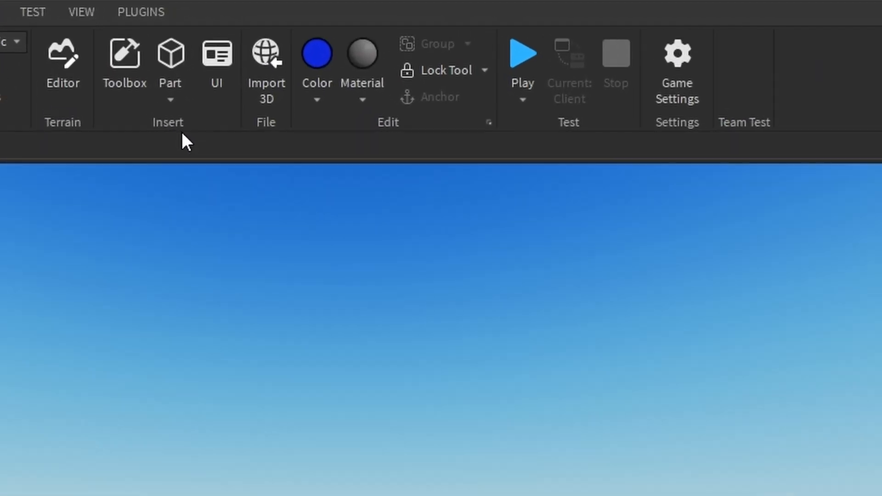
- Examine the available part shapes, from Block to Cylinder, and the grouping options for the selected spawn location
click(170, 100)
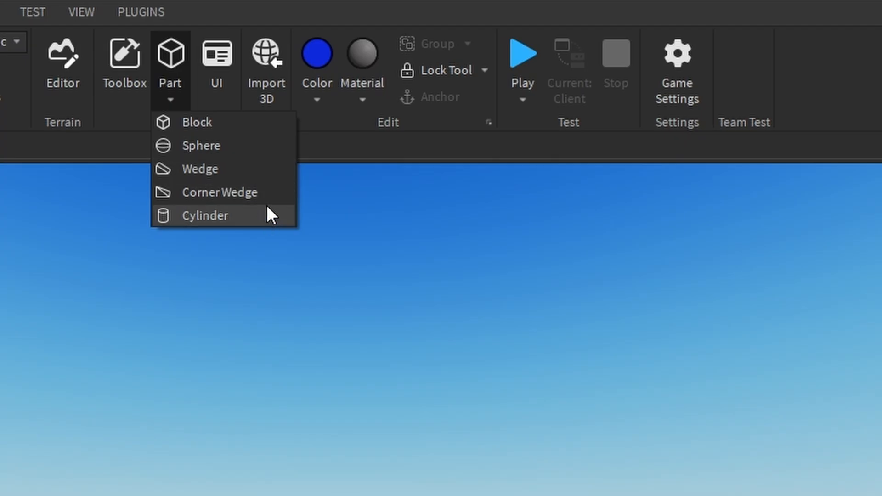
click(102, 143)
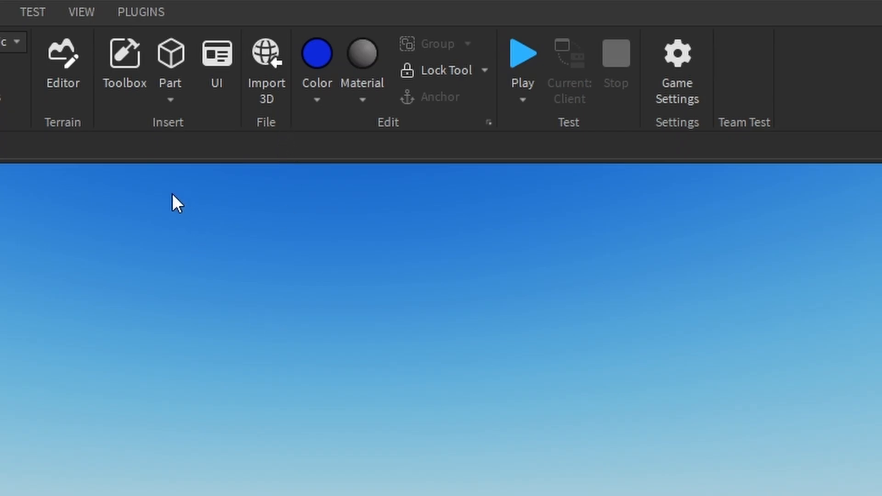
click(171, 98)
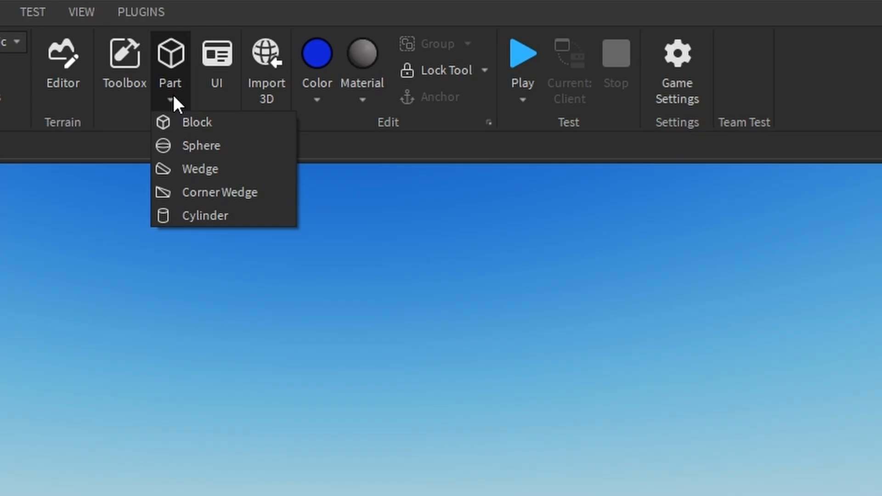
click(174, 96)
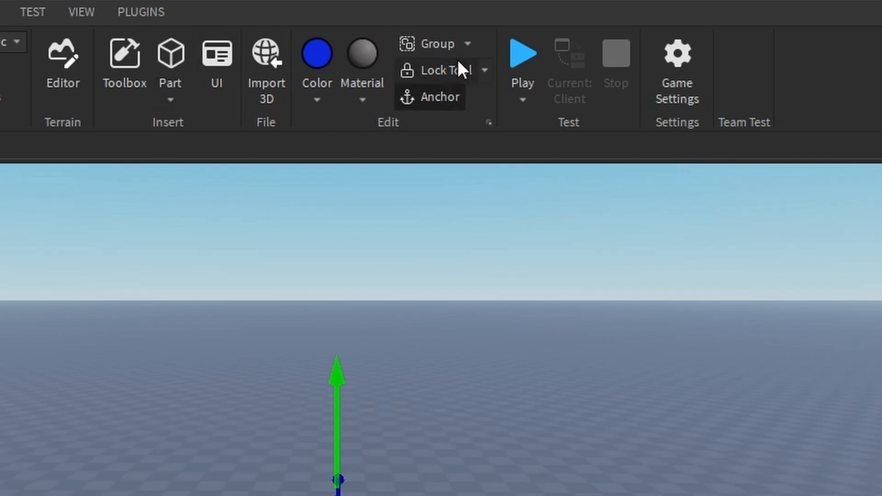
click(467, 43)
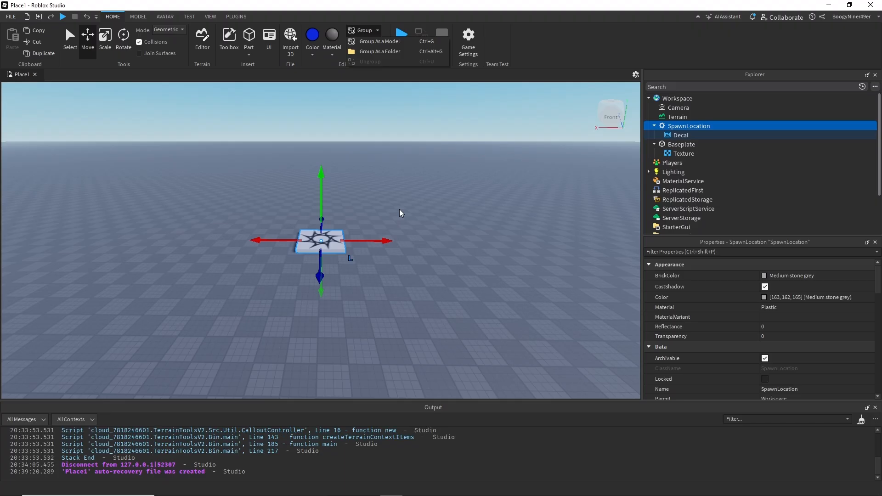
click(399, 210)
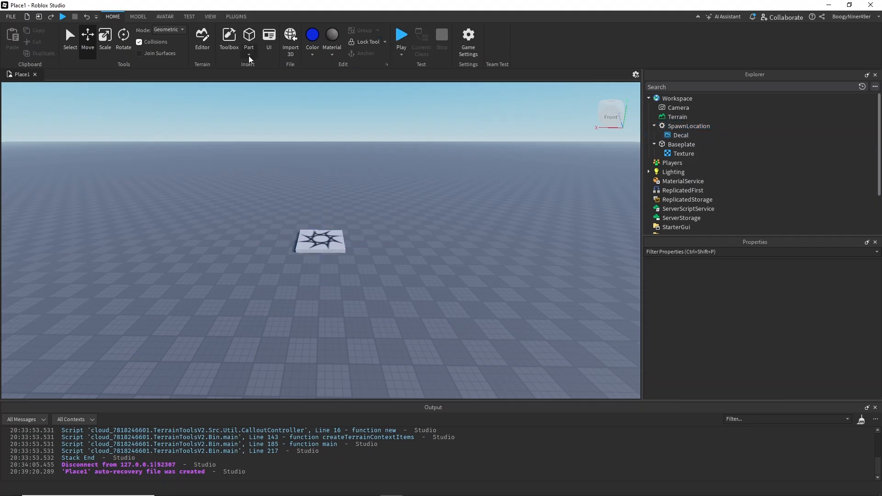
- Insert two Block parts and one Sphere part, stacked on the spawn location
click(251, 56)
click(259, 68)
click(250, 55)
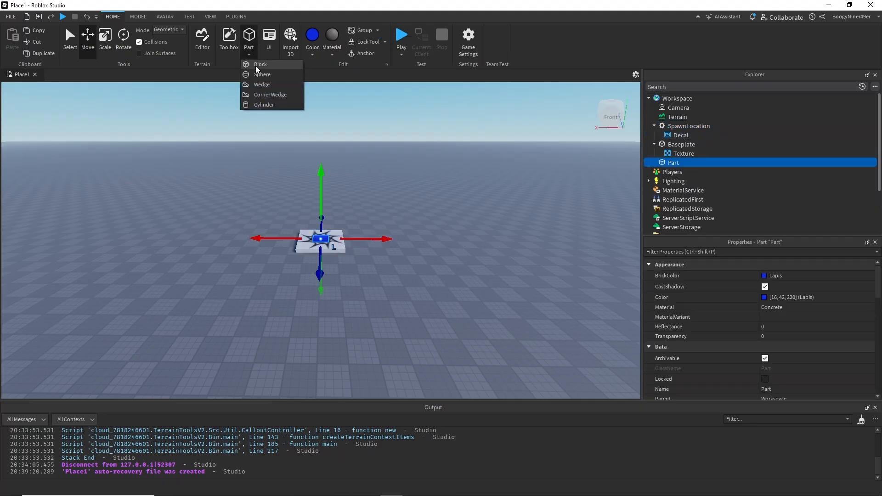
click(256, 66)
click(251, 54)
click(264, 74)
scroll(410, 278, up, 5)
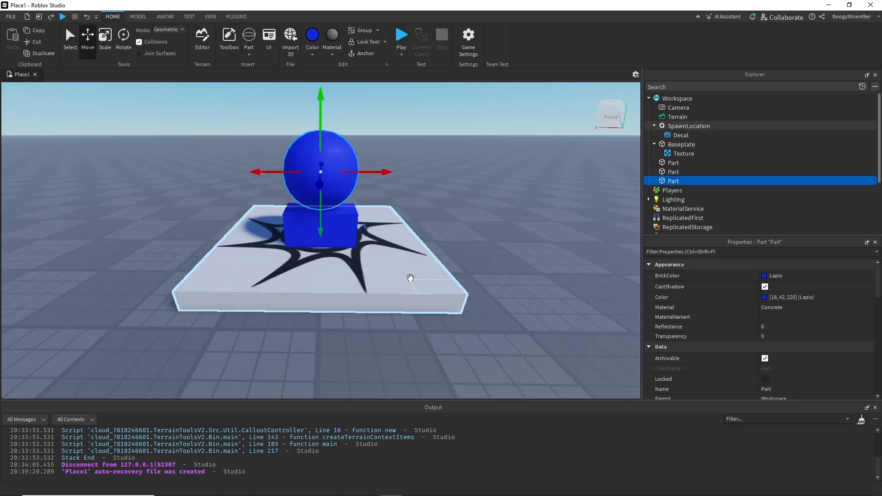
scroll(410, 277, down, 3)
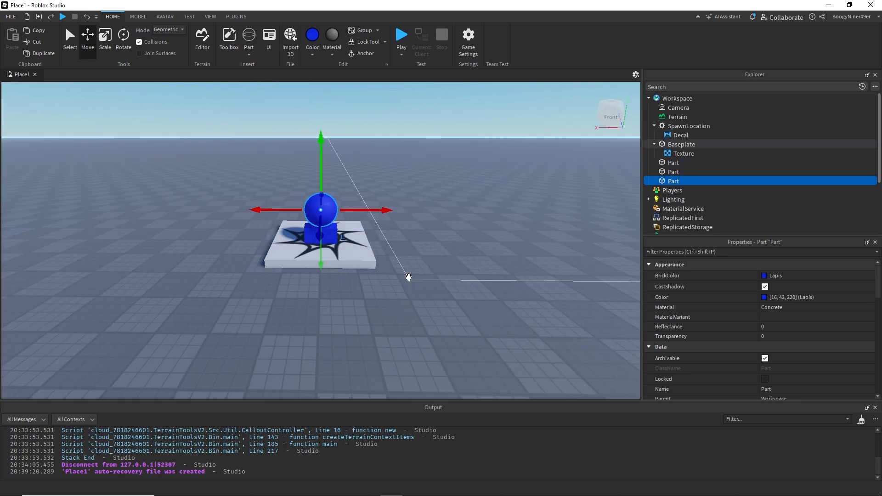
scroll(409, 277, up, 3)
right_drag(429, 279, 466, 277)
scroll(466, 277, down, 5)
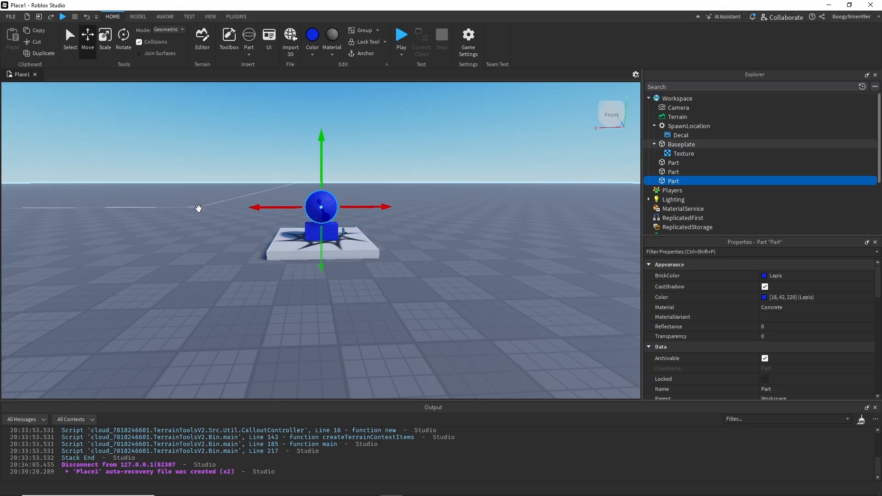
mouse_move(284, 208)
mouse_down()
mouse_move(188, 210)
mouse_move(352, 215)
mouse_move(208, 217)
mouse_move(284, 216)
mouse_up()
click(414, 326)
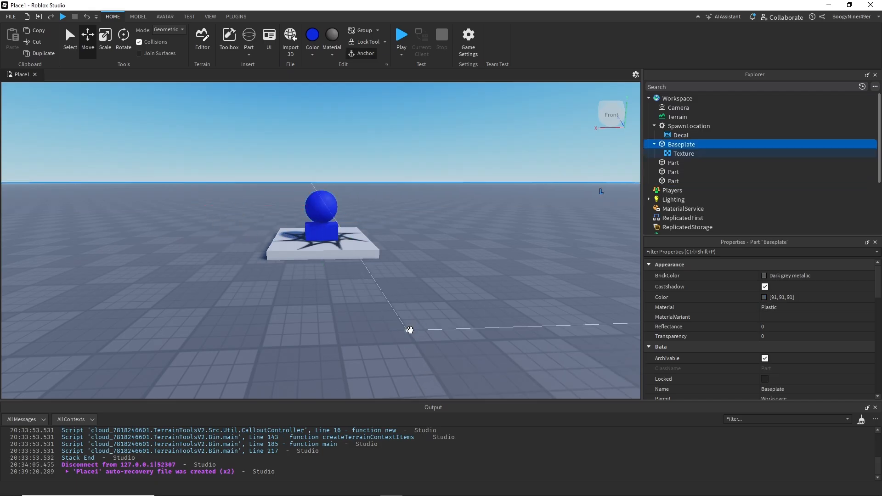
- Select the blue sphere and the two blocks beneath it, and group them as a folder
click(317, 207)
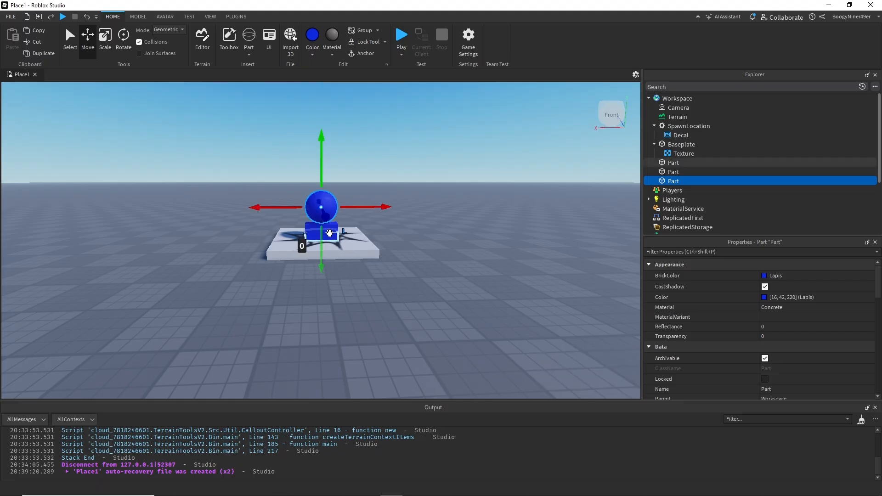
key(ctrl+1)
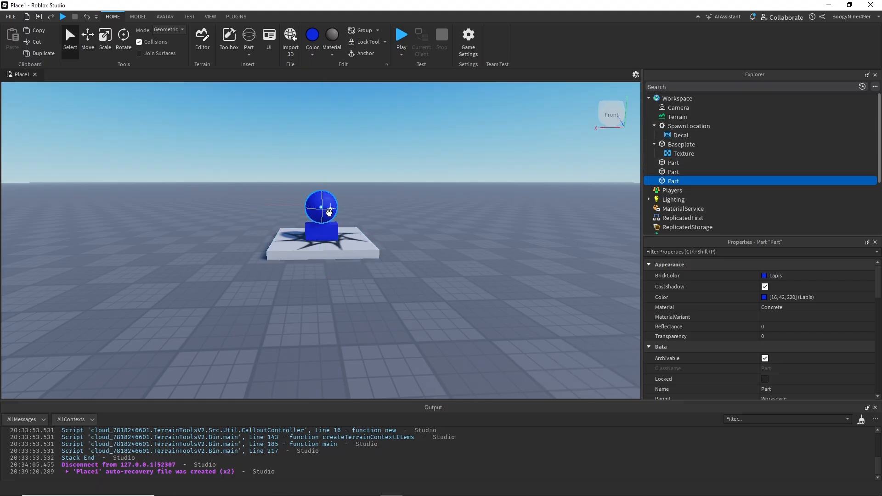
ctrl+click(327, 236)
ctrl+click(322, 228)
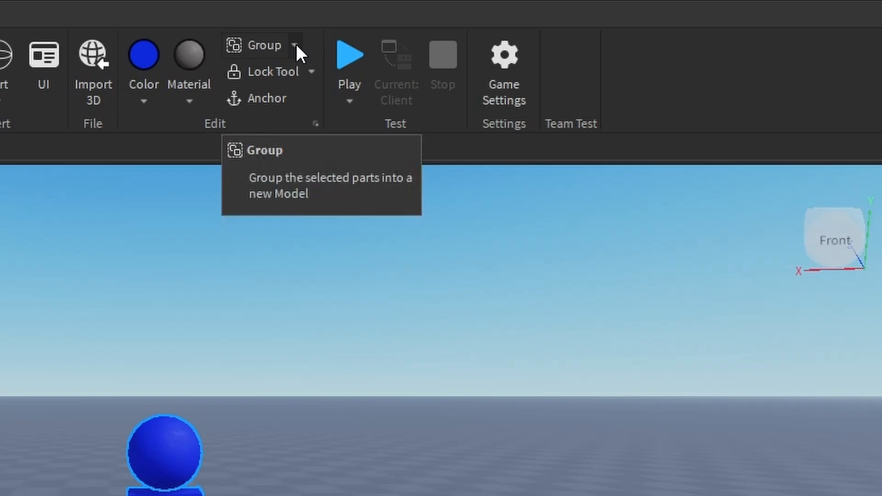
click(378, 31)
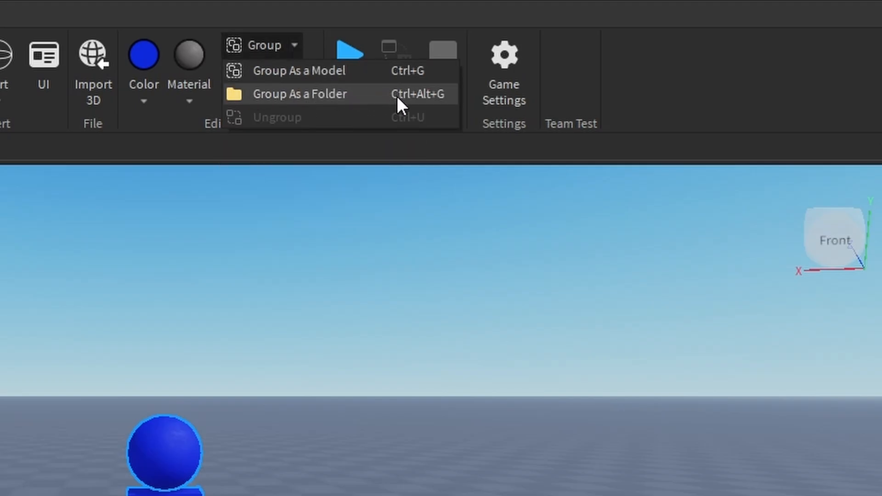
click(372, 93)
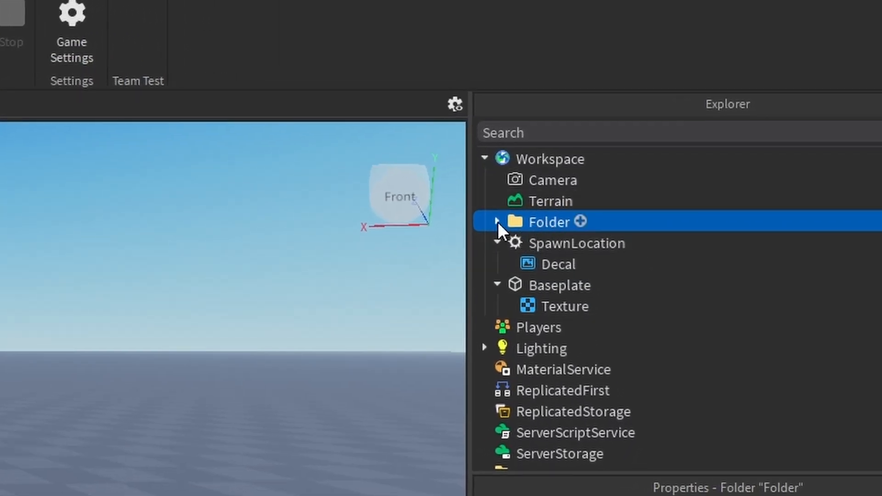
- Expand the new folder in the Explorer and select each of its three parts in turn to examine its contents
click(498, 222)
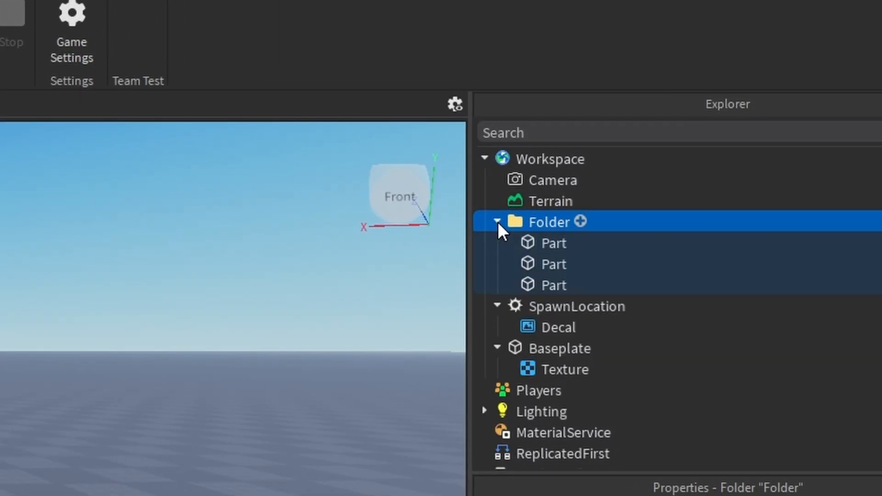
click(558, 245)
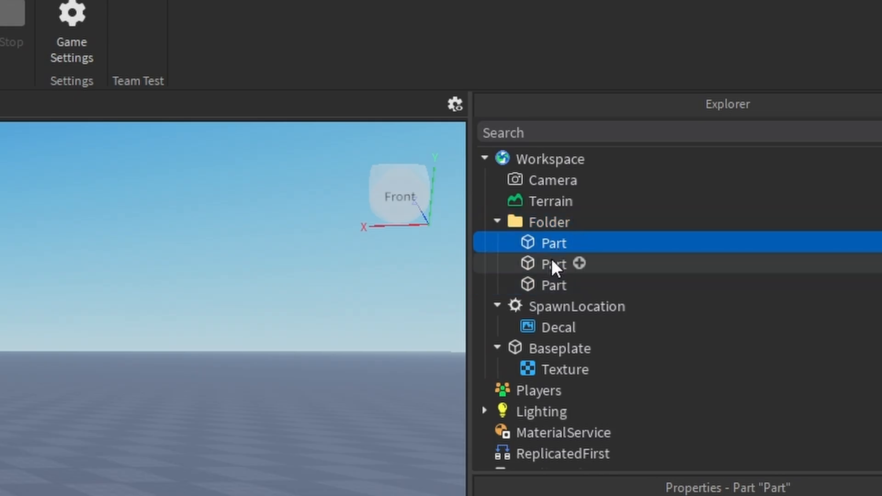
click(550, 262)
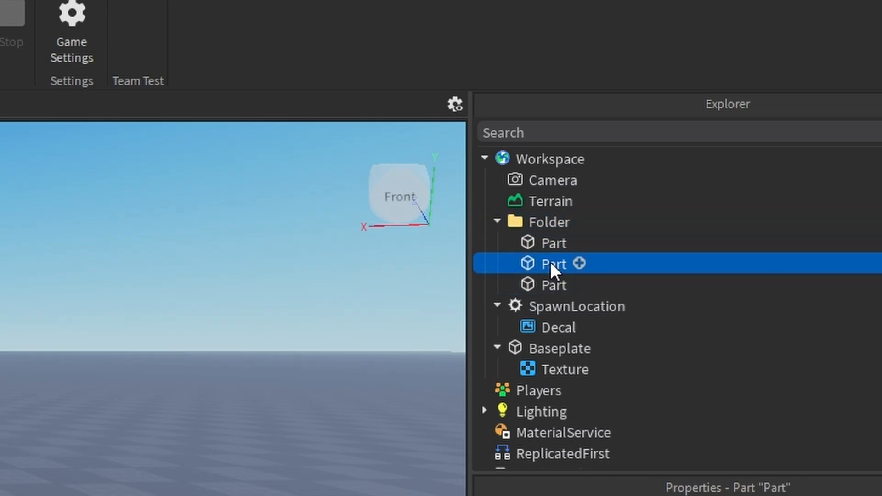
click(550, 285)
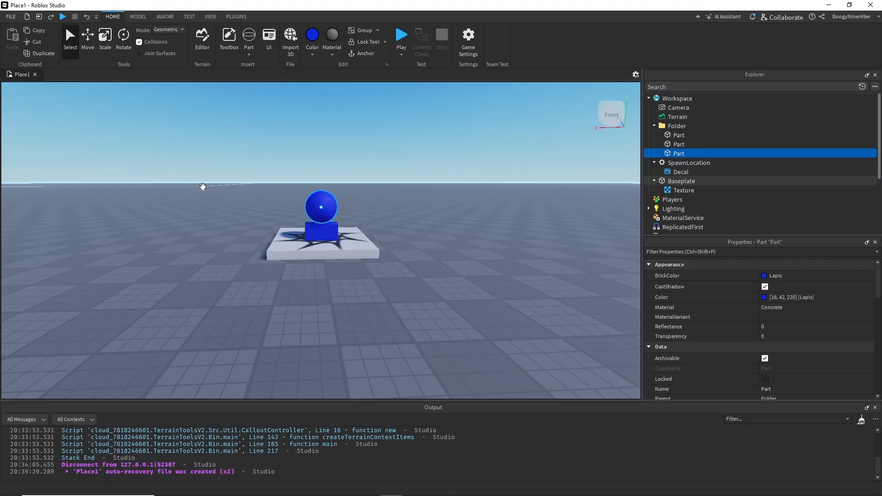
- Undo the folder grouping of the sphere and the two blocks
click(87, 36)
mouse_move(253, 204)
mouse_down()
mouse_move(219, 205)
mouse_move(252, 202)
mouse_up()
click(518, 275)
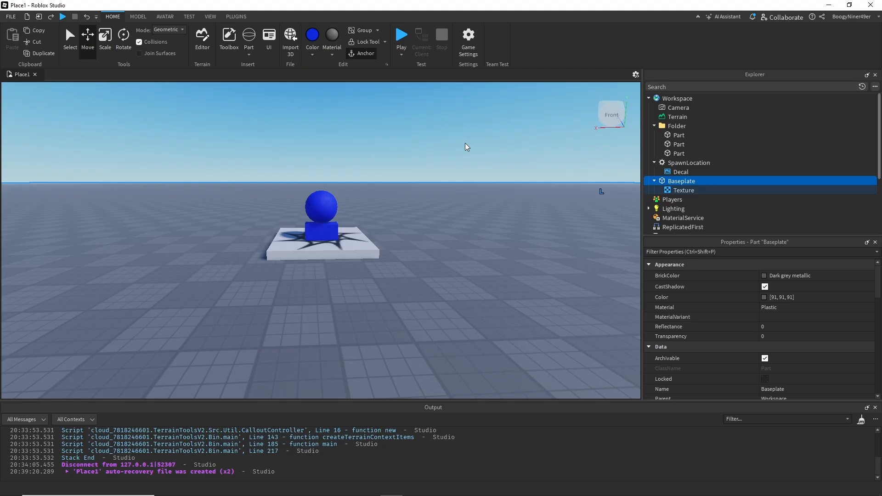
key(ctrl+z)
key(ctrl+z)
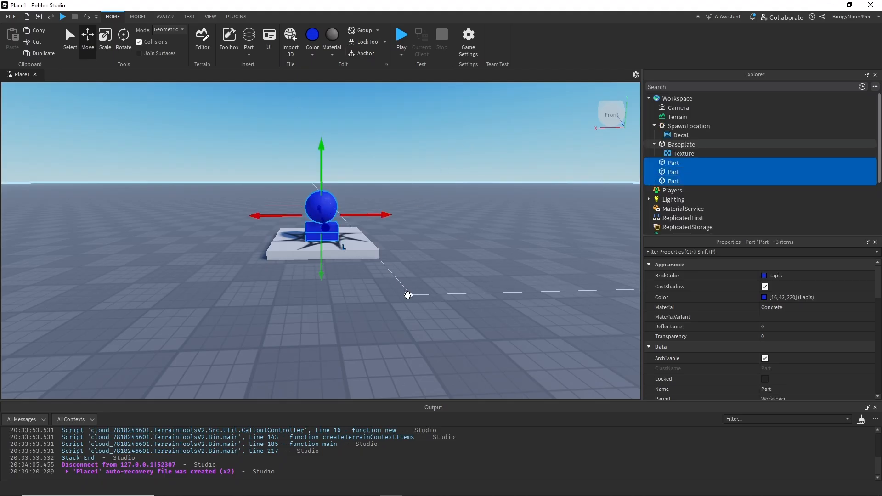
- Select the blue sphere and both blocks again and group them as a model
click(436, 142)
click(325, 208)
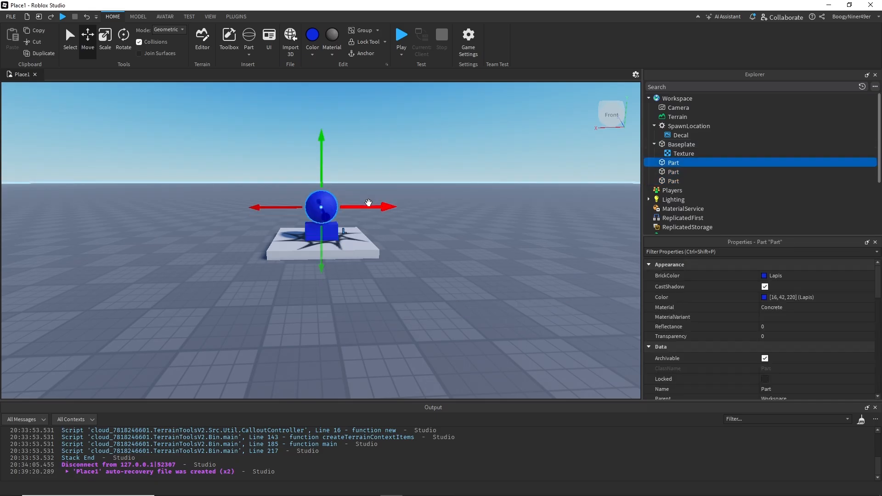
ctrl+click(336, 228)
ctrl+click(360, 249)
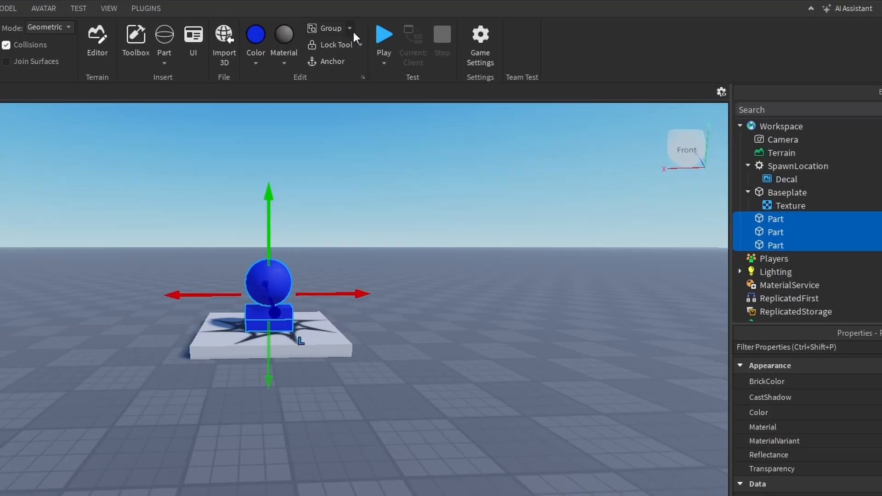
click(377, 30)
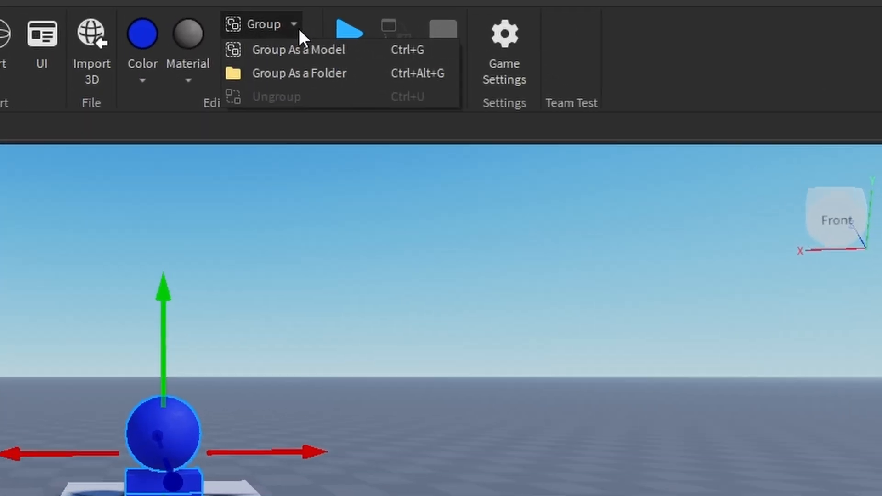
click(298, 51)
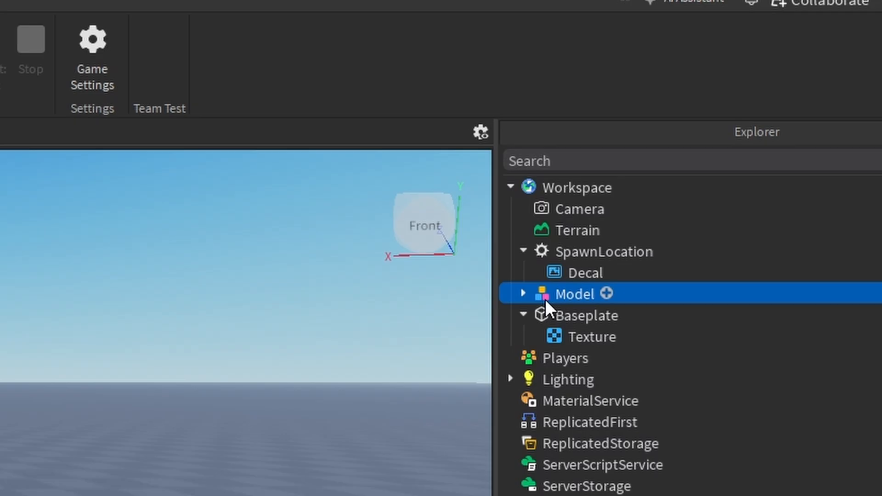
- Examine the parts inside the new model in the Explorer, collapse it, and deselect it with the Select tool active
click(523, 295)
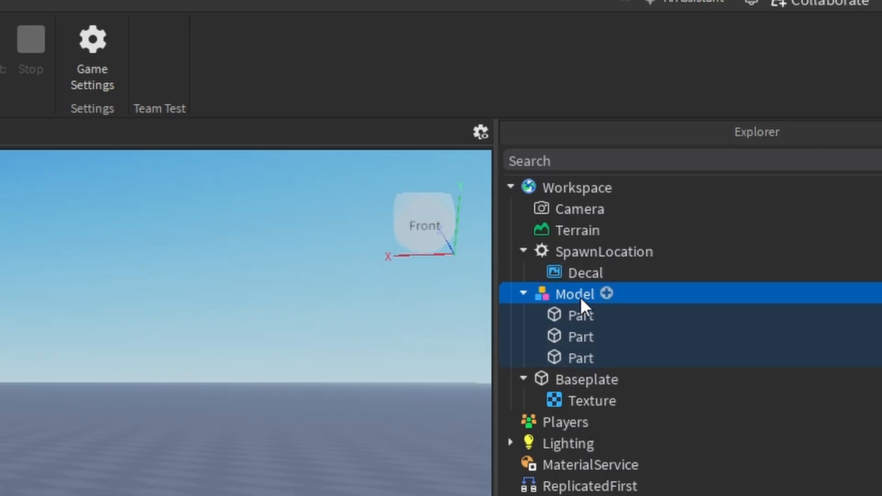
click(523, 293)
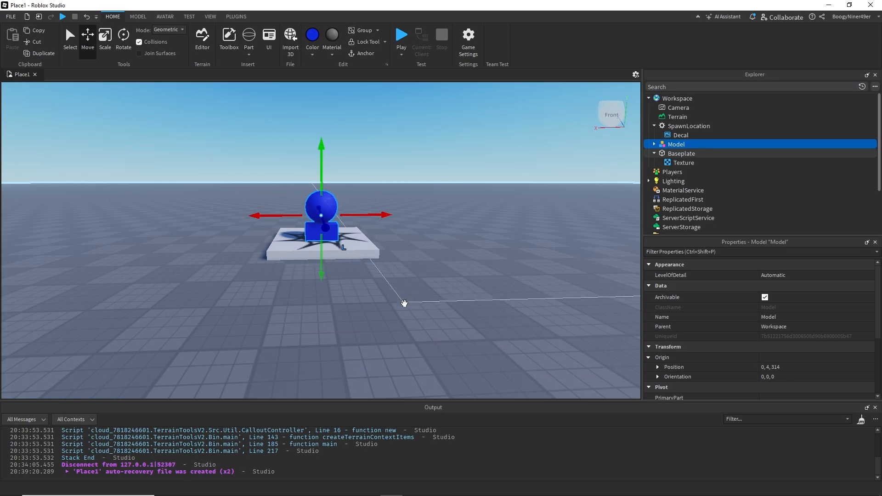
click(70, 39)
click(389, 277)
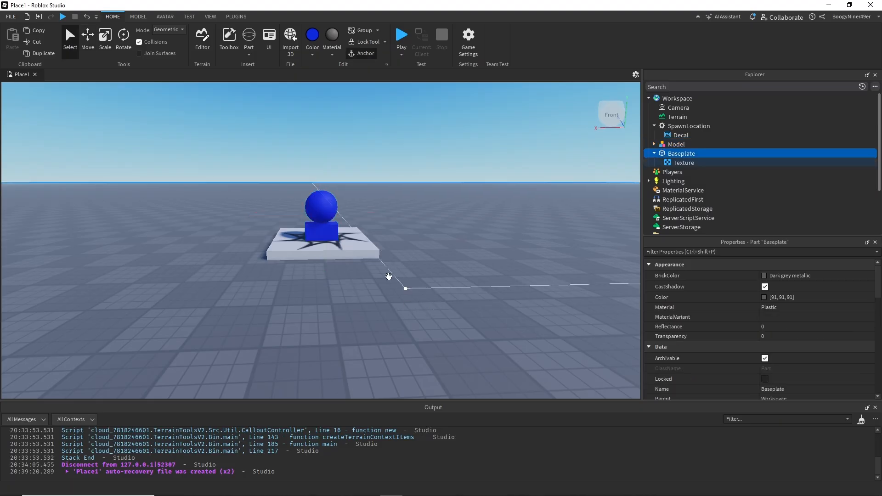
- Select the grouped sphere-and-block model on the spawn pad and move it sideways along the X axis to position -1, 4, 314
click(316, 231)
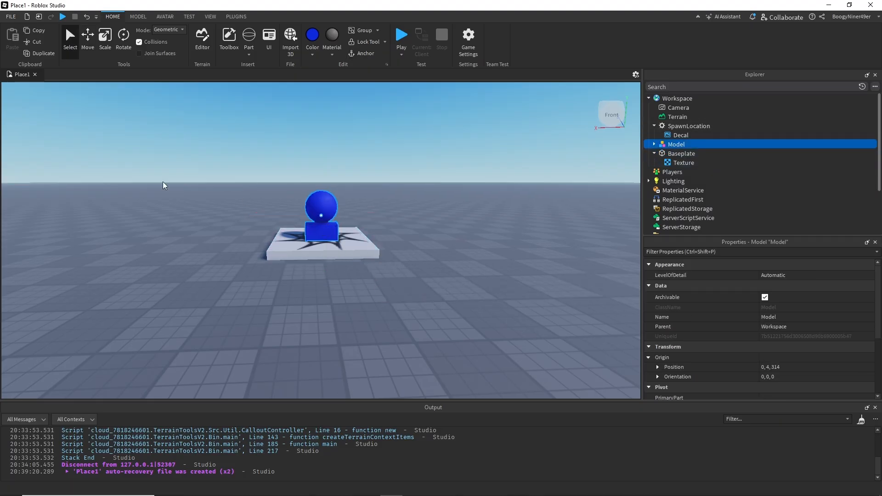
click(88, 39)
mouse_move(254, 205)
mouse_down()
mouse_move(112, 204)
mouse_move(260, 204)
mouse_up()
mouse_move(393, 219)
mouse_down()
mouse_move(414, 220)
mouse_move(372, 221)
mouse_move(387, 222)
mouse_up()
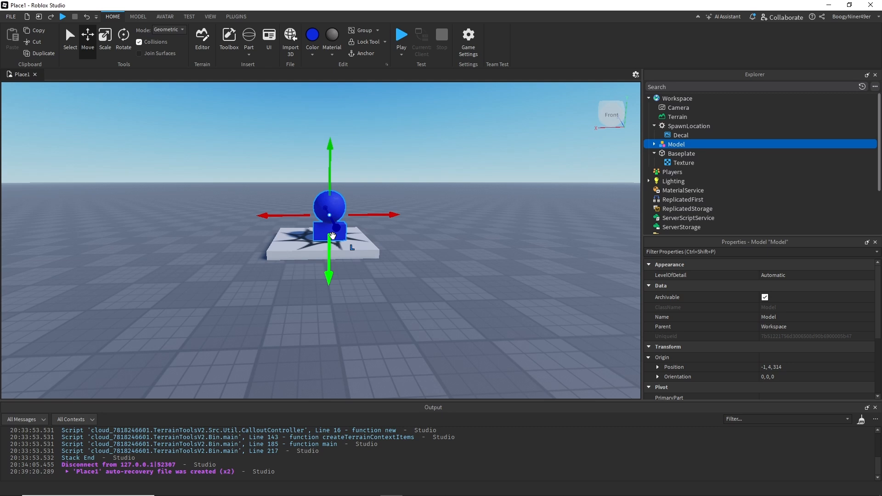
- Duplicate the model and move the copy along the X axis off the spawn pad to position 14, 4, 314
key(ctrl+d)
drag(332, 234, 176, 243)
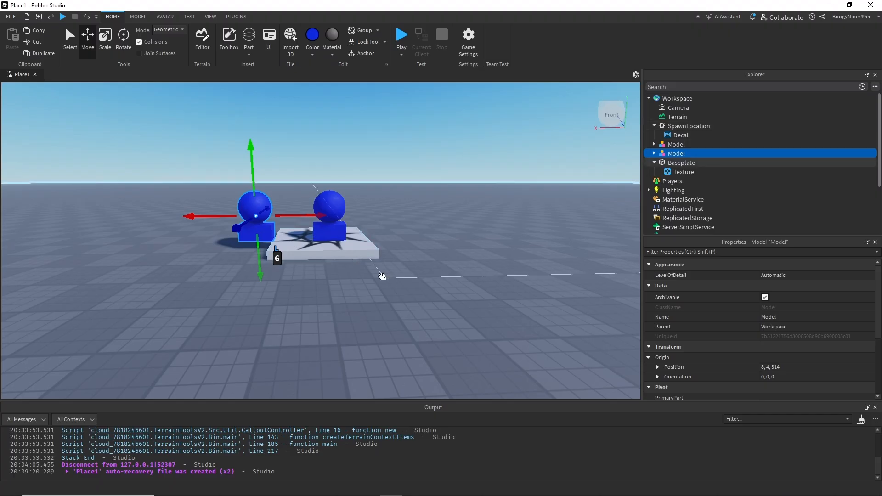
click(197, 216)
drag(244, 233, 163, 218)
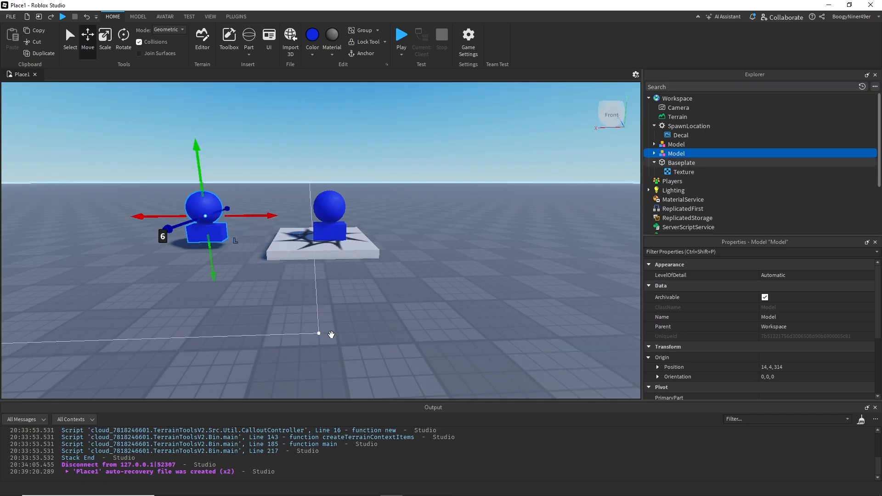
- Scale the original model on the spawn pad up to about twice its size, trying both its vertical and sideways handles
click(334, 206)
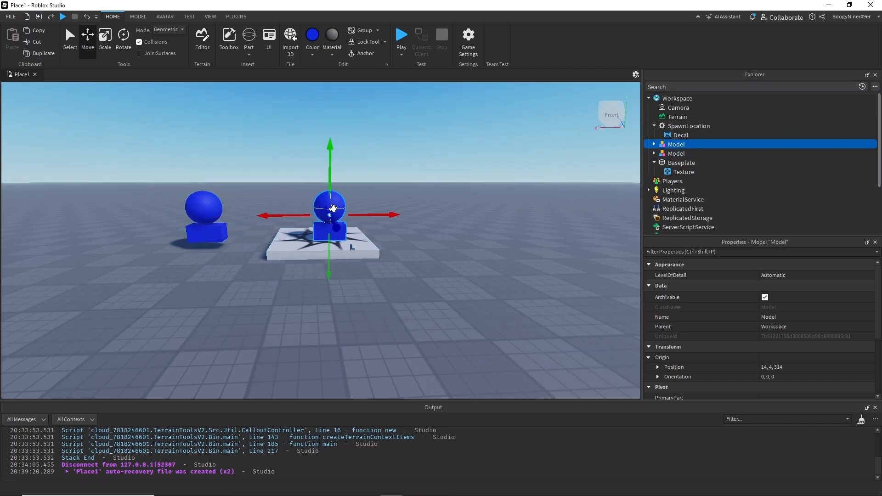
click(107, 37)
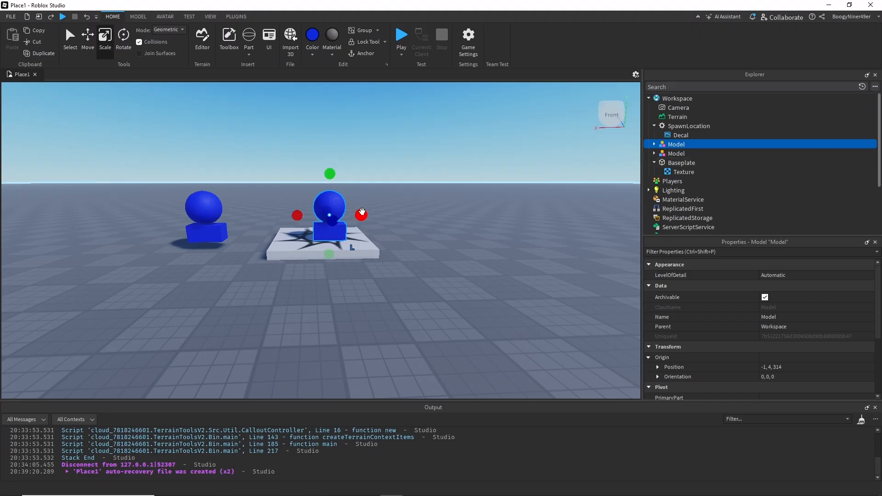
drag(331, 172, 330, 127)
drag(375, 195, 456, 192)
drag(376, 194, 424, 197)
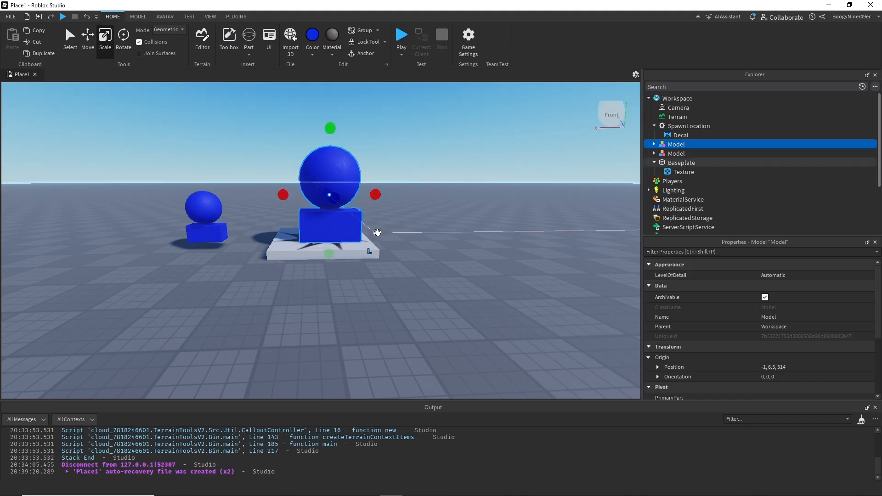